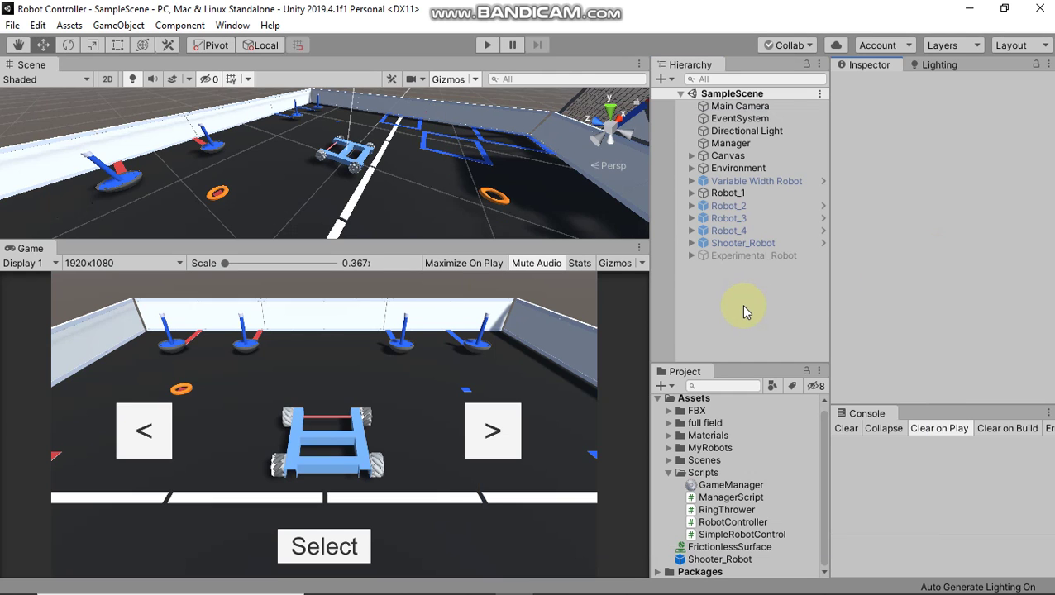
# Step: Start Play mode, cycle through the robot choices and select Robot_1
pyautogui.click(487, 47)
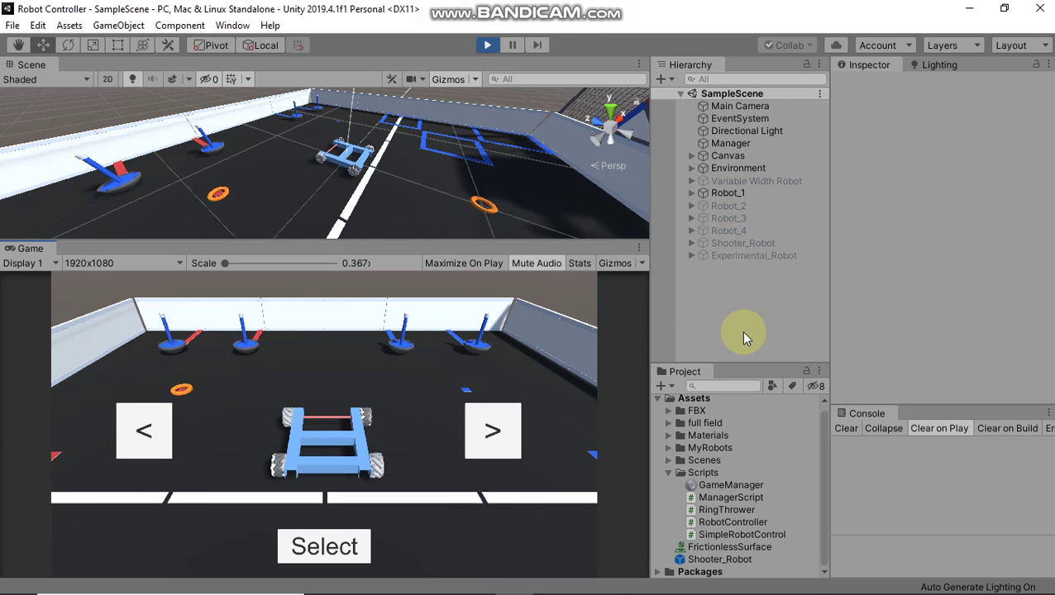
pyautogui.click(500, 434)
pyautogui.click(501, 434)
pyautogui.click(500, 434)
pyautogui.click(130, 444)
pyautogui.click(130, 443)
pyautogui.click(324, 545)
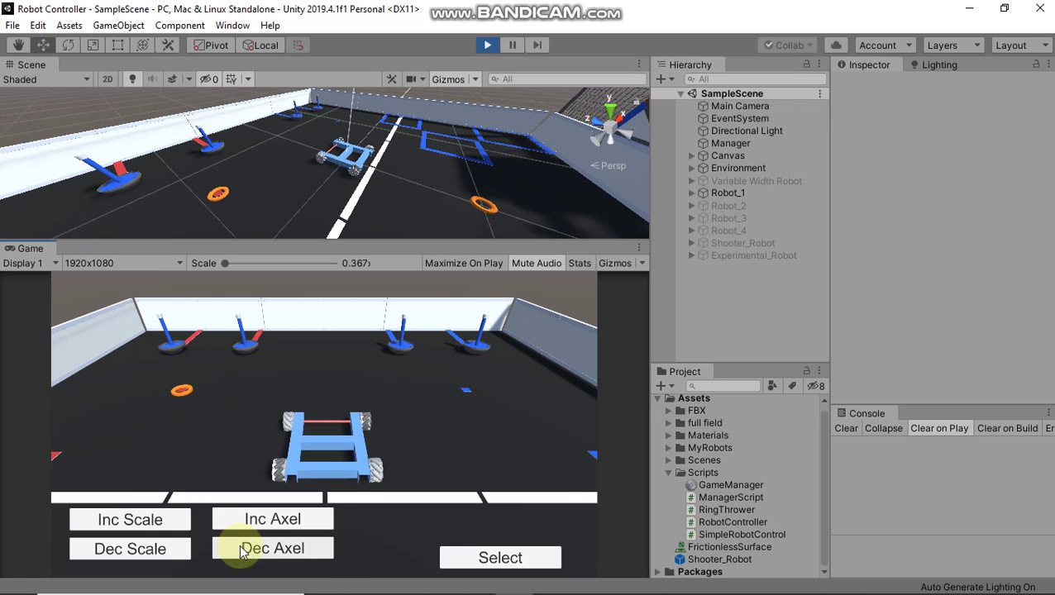
# Step: Make Robot_1's body narrower then wider, and its axles closer then wider
pyautogui.click(148, 552)
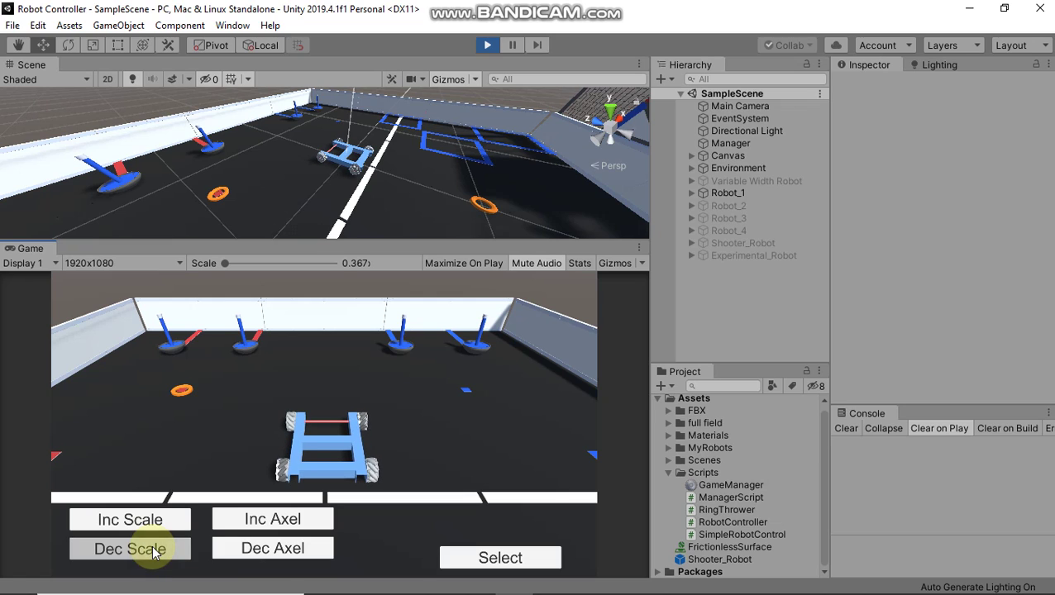
pyautogui.click(157, 522)
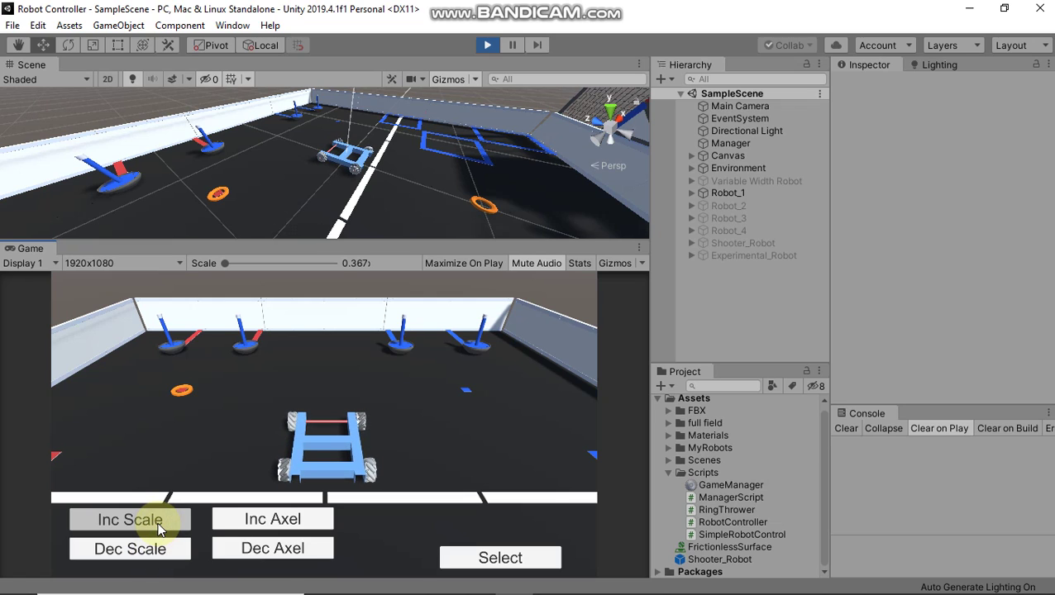
pyautogui.click(301, 560)
pyautogui.click(300, 529)
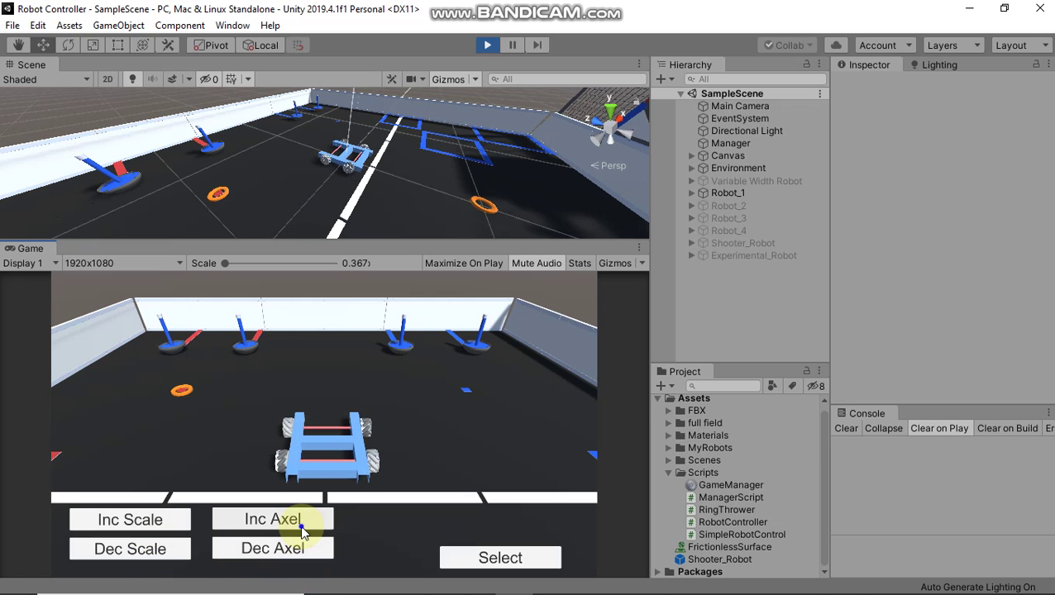
pyautogui.click(303, 533)
# Step: Confirm Robot_1, drive it forward, back, slide right and left, turn both ways, then stop
pyautogui.click(483, 558)
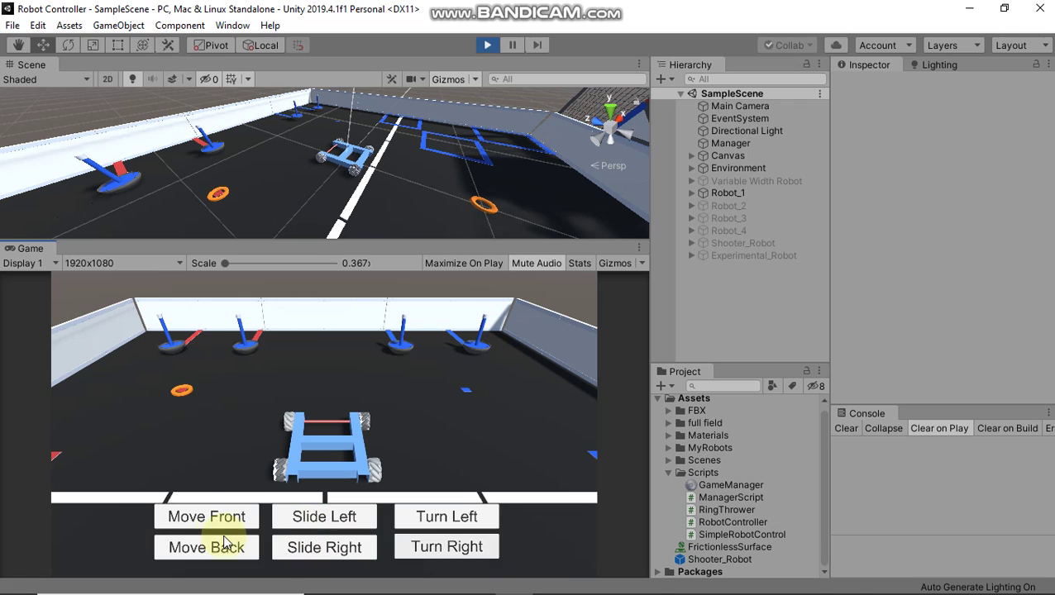
pyautogui.click(217, 515)
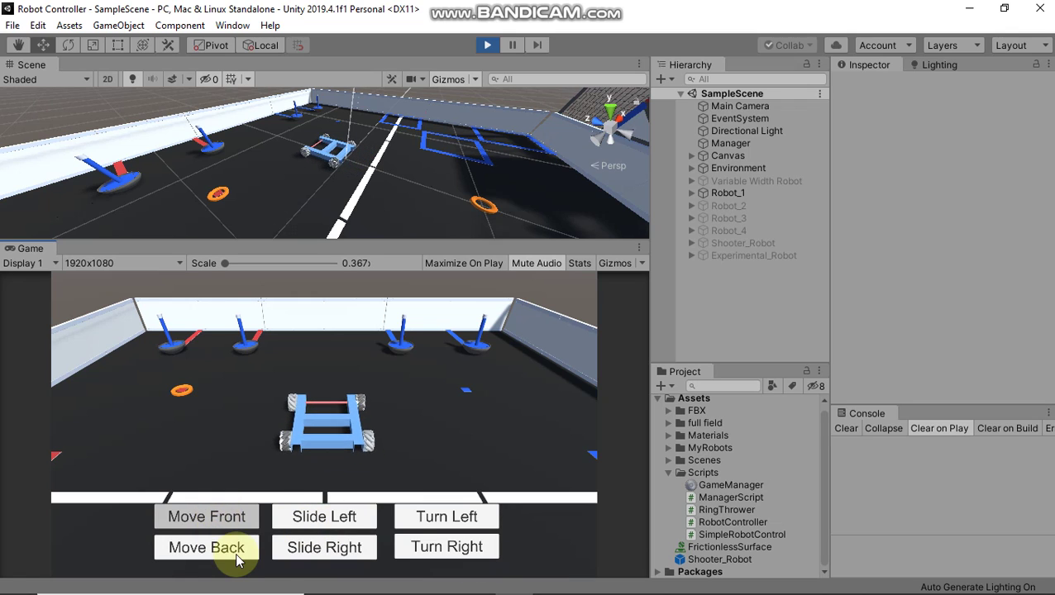
pyautogui.click(236, 554)
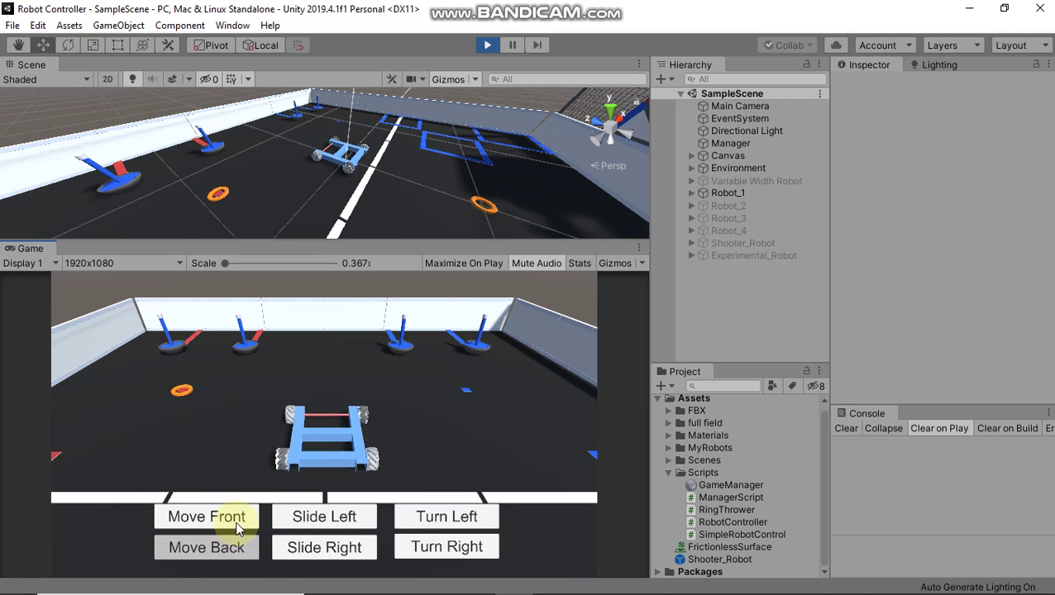
pyautogui.click(237, 519)
pyautogui.click(306, 548)
pyautogui.click(321, 519)
pyautogui.click(489, 522)
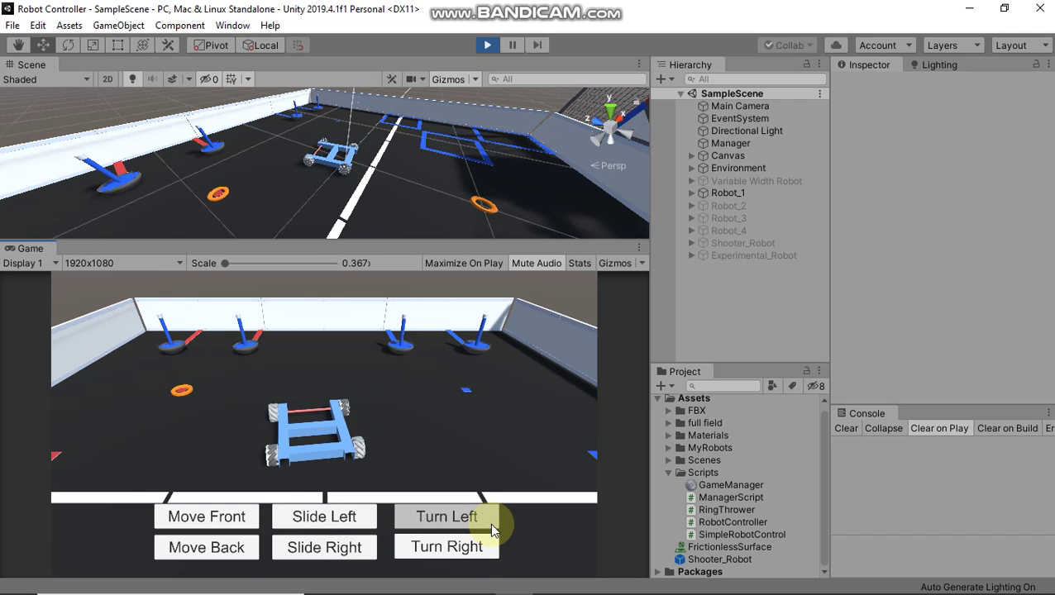
pyautogui.click(472, 545)
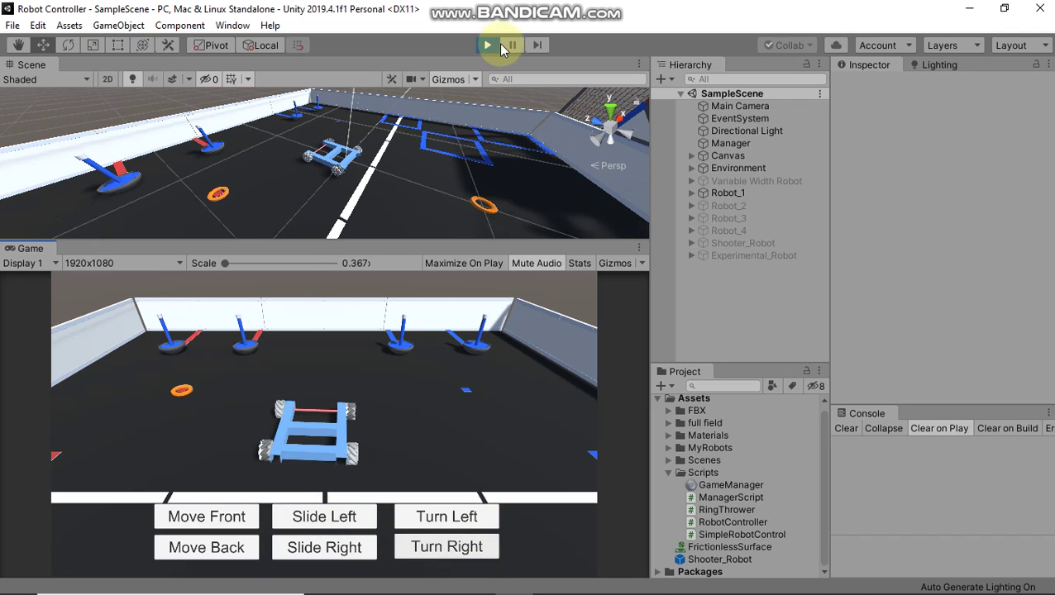
pyautogui.click(501, 45)
# Step: Deactivate Robot_1 and activate Experimental_Robot with Alt+Shift+A
pyautogui.click(736, 182)
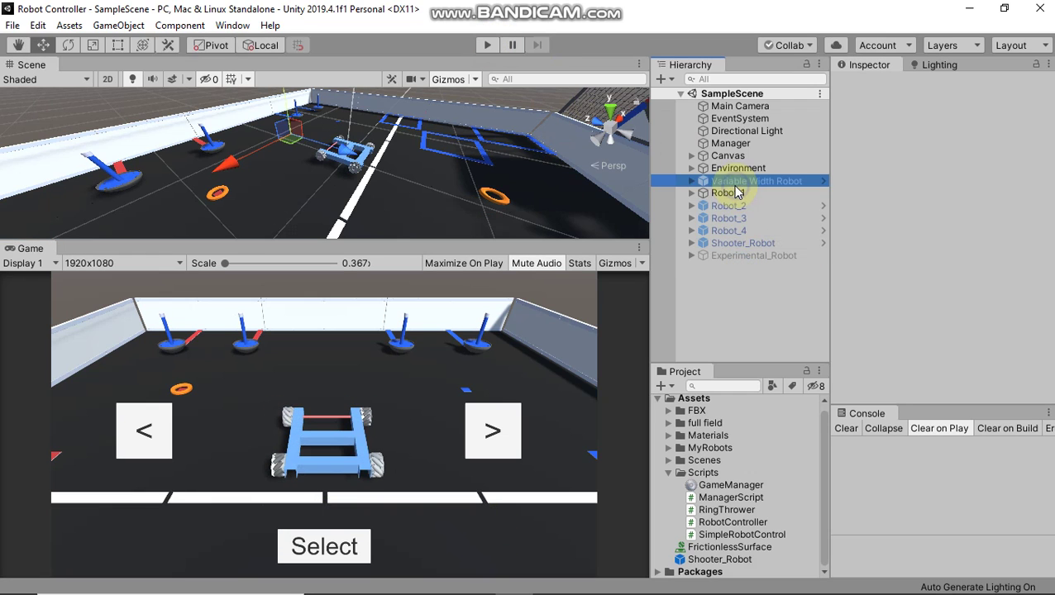
pyautogui.click(733, 192)
pyautogui.hotkey('alt', 'shift', 'a')
pyautogui.click(739, 255)
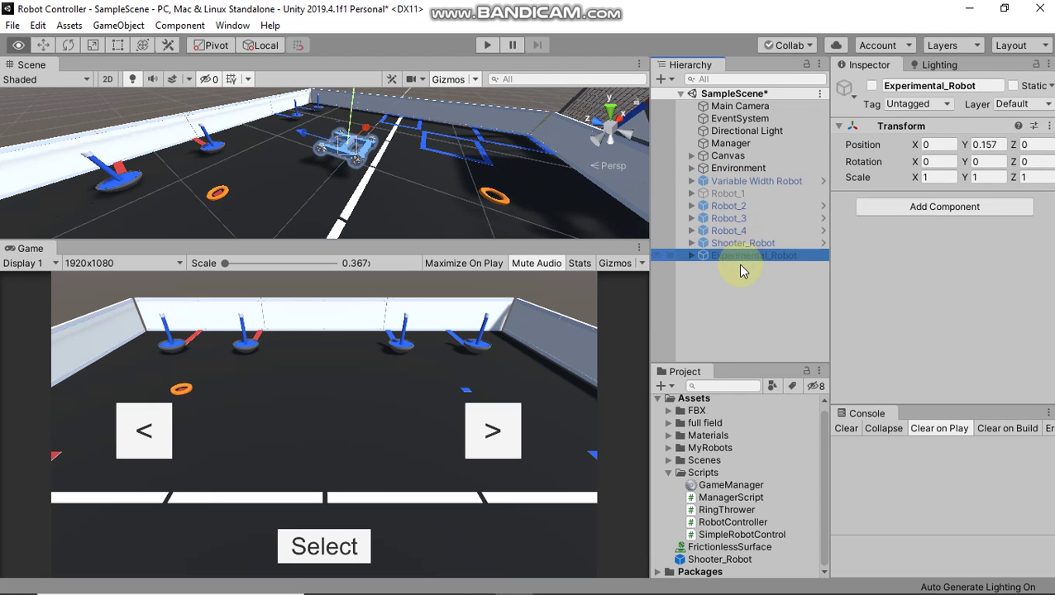
pyautogui.hotkey('alt', 'shift', 'a')
# Step: Enlarge the Scene view over the Game view and select Experimental_Robot
pyautogui.click(740, 308)
pyautogui.moveTo(549, 239); pyautogui.dragTo(550, 409)
pyautogui.click(727, 256)
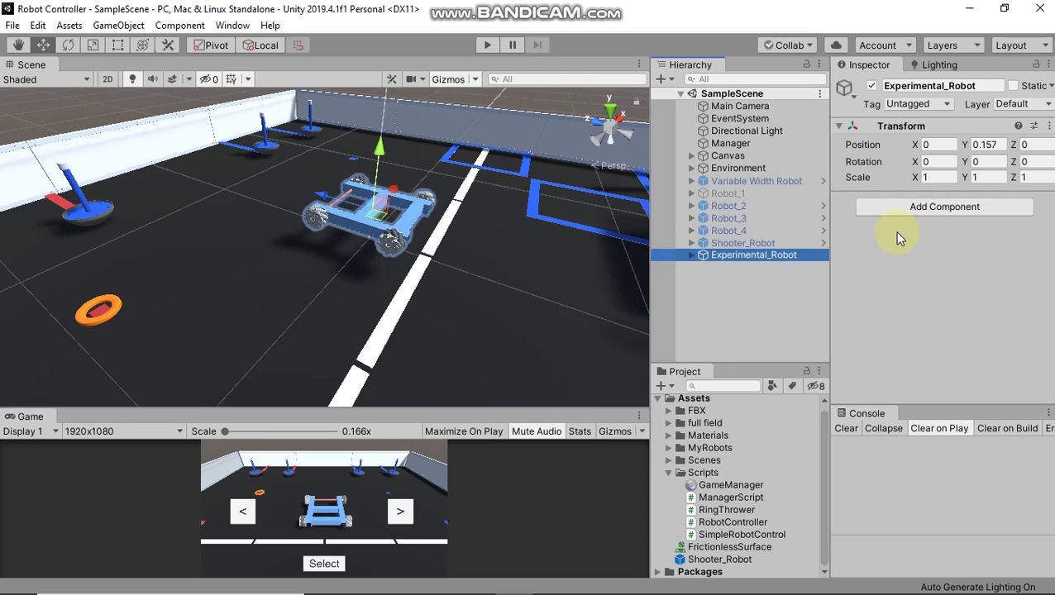
pyautogui.scroll(3, 415, 228)
# Step: Inspect Experimental_Robot's Wheels and Chassis Basic children, then reselect the robot
pyautogui.click(692, 255)
pyautogui.keyDown('alt'); pyautogui.click(702, 279); pyautogui.keyUp('alt')
pyautogui.click(702, 267)
pyautogui.click(702, 267)
pyautogui.click(702, 279)
pyautogui.click(715, 316)
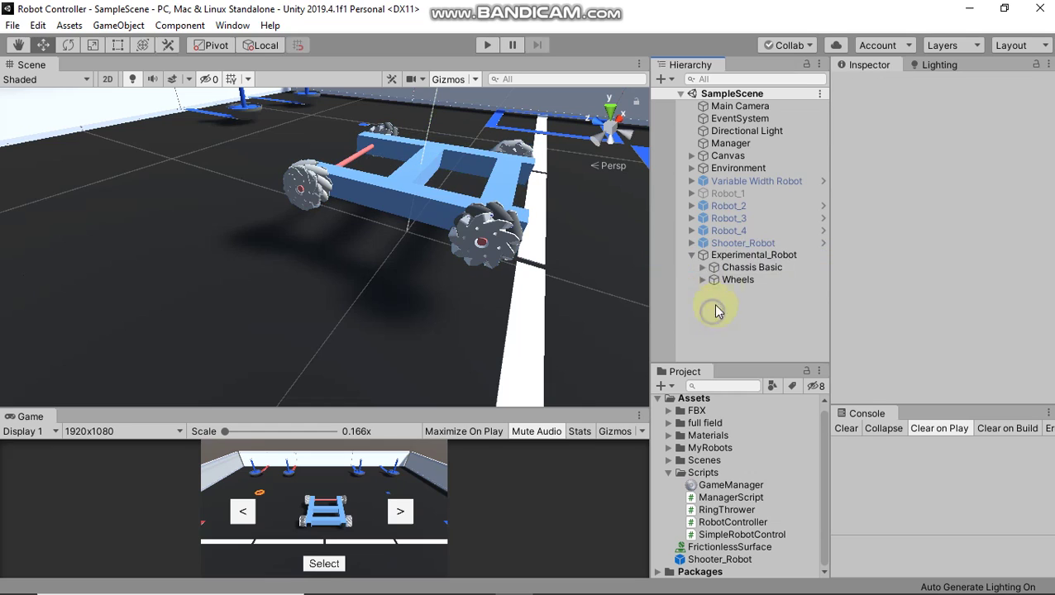
pyautogui.click(726, 258)
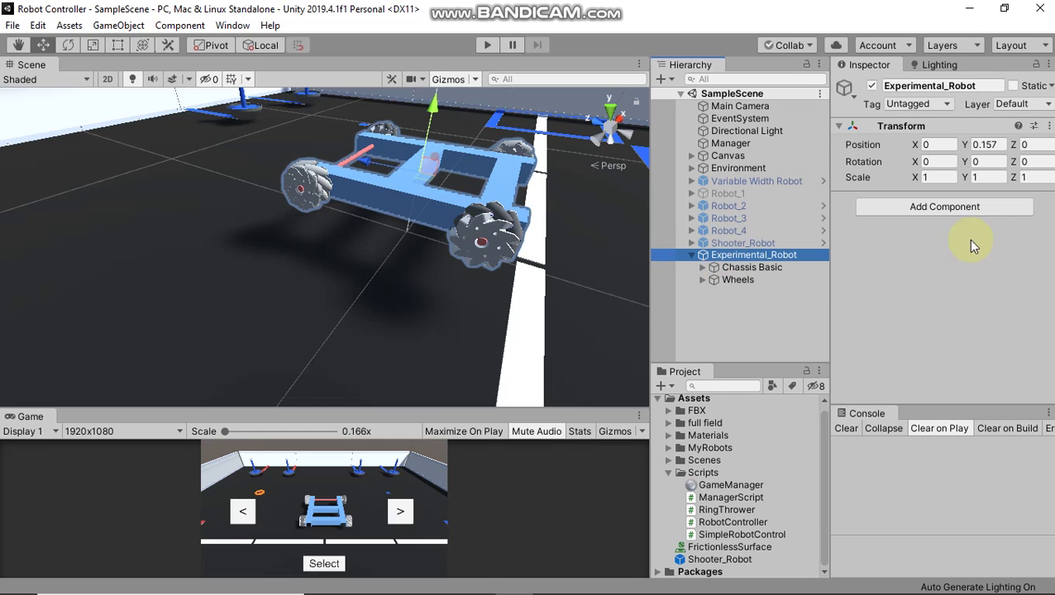
# Step: Add a Rigidbody to Experimental_Robot and set its Mass to 20
pyautogui.click(963, 214)
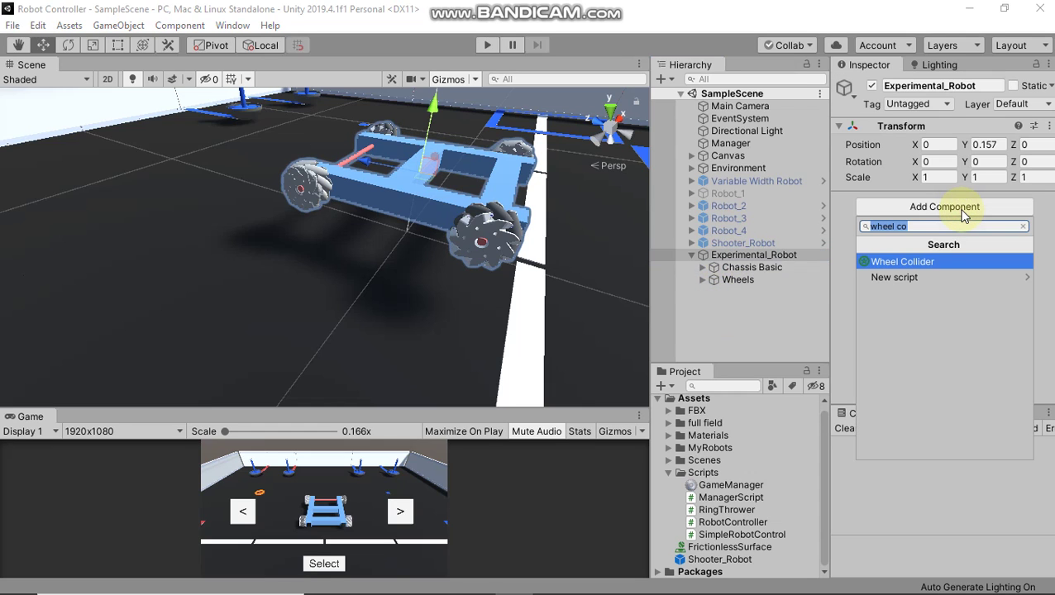
pyautogui.write('rigid')
pyautogui.press('Return')
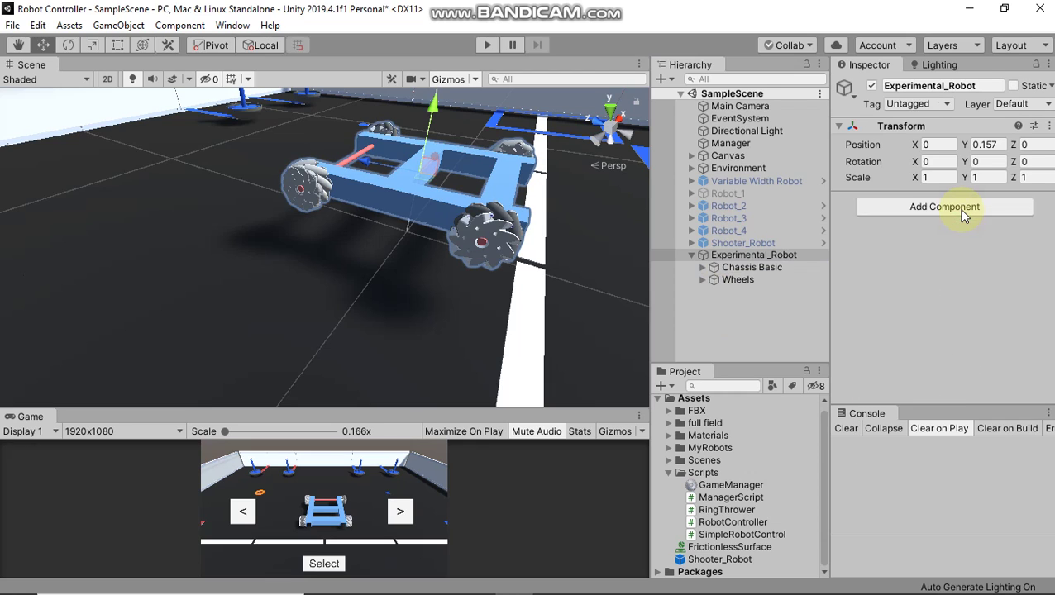
pyautogui.scroll(-1, 932, 225)
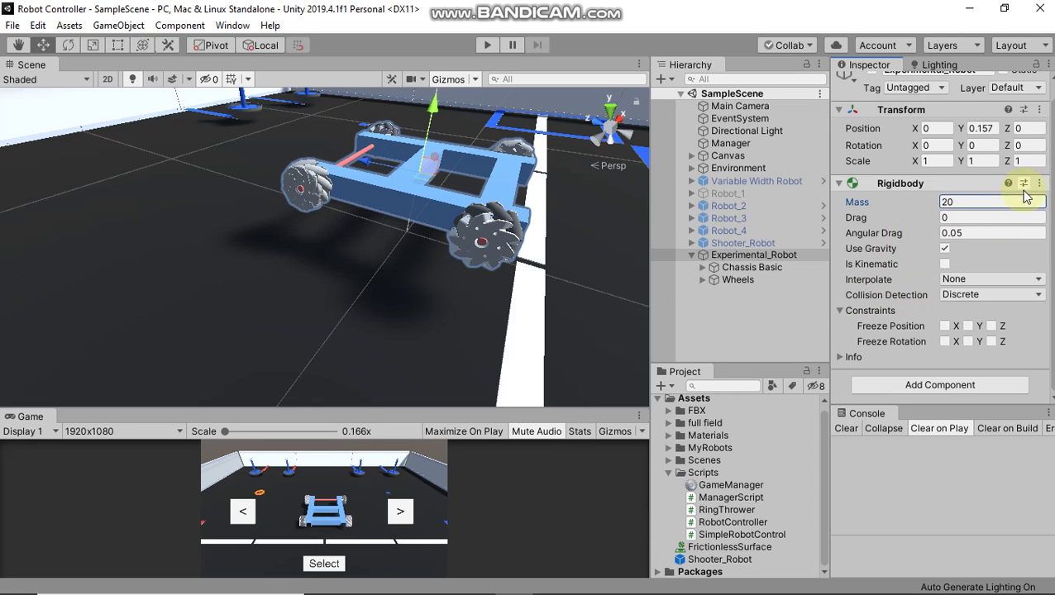
# Step: Add a Box Collider component to Experimental_Robot
pyautogui.click(953, 386)
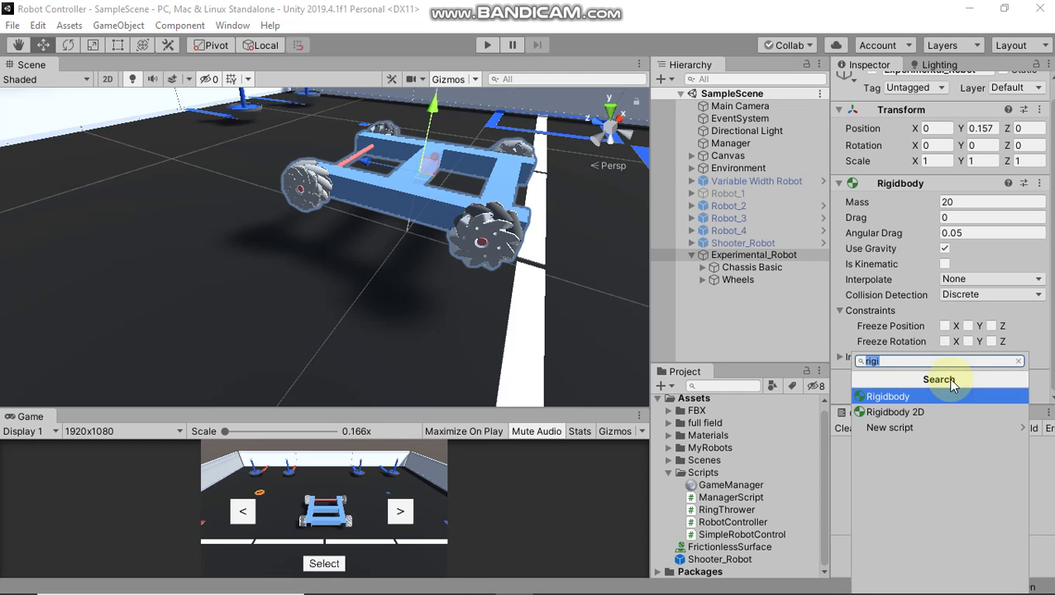
pyautogui.write('box')
pyautogui.press('Return')
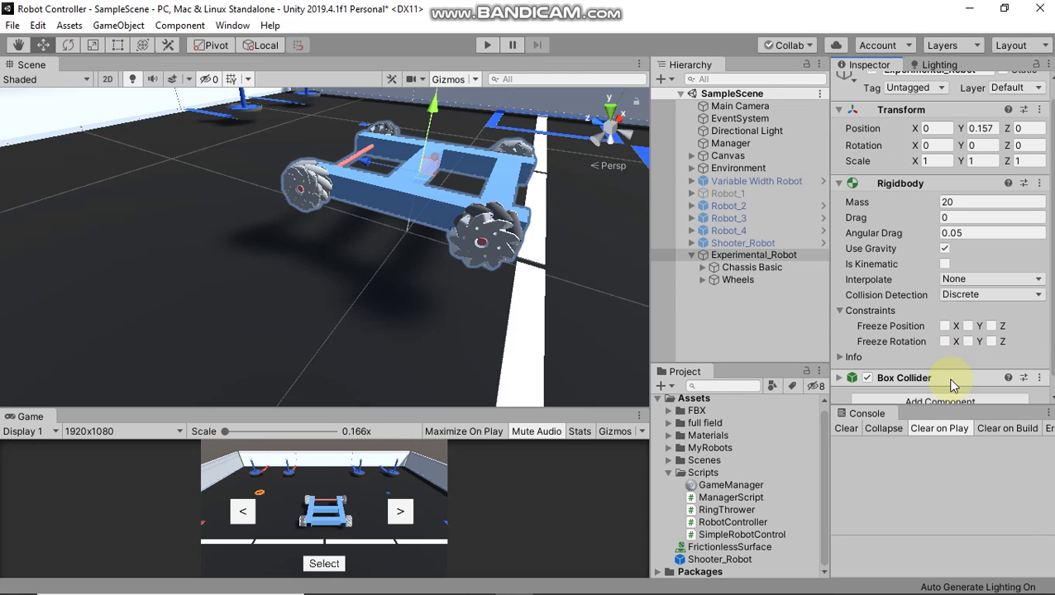
# Step: Expand the Box Collider settings and save the scene
pyautogui.click(836, 378)
pyautogui.scroll(-5, 489, 265)
pyautogui.hotkey('ctrl', 's')
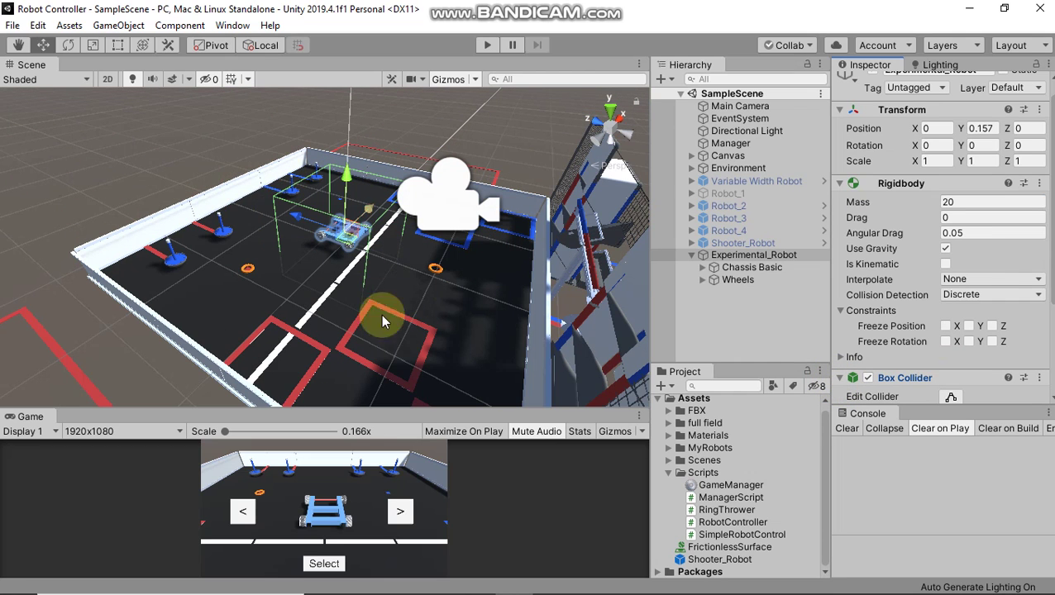
# Step: From the top view, pull the Box Collider's front, left, right and rear edges in to the robot
pyautogui.keyDown('alt'); pyautogui.moveTo(454, 195); pyautogui.dragTo(376, 201); pyautogui.keyUp('alt')
pyautogui.click(618, 149)
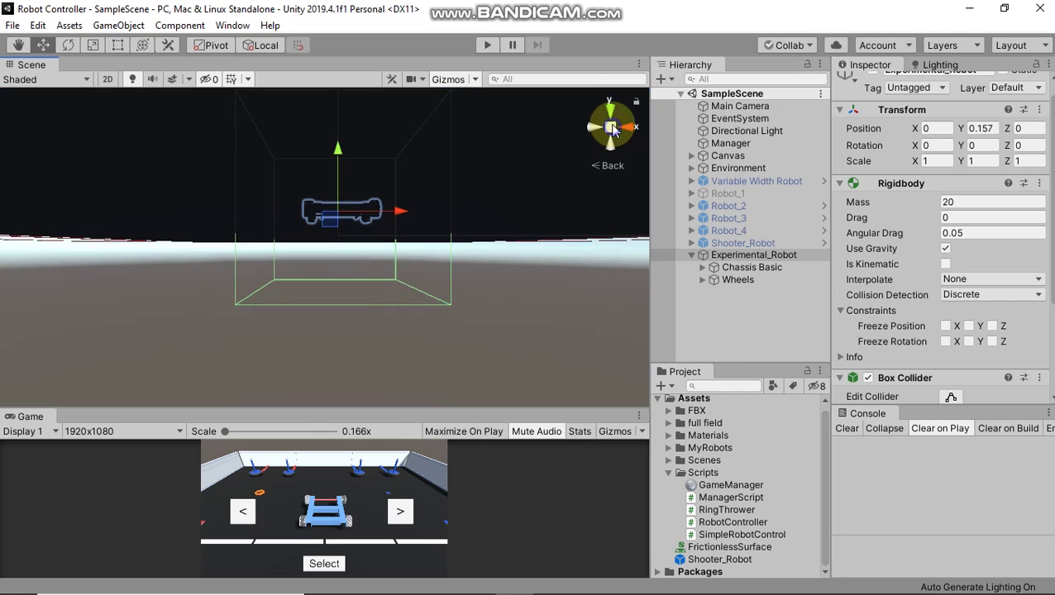
pyautogui.scroll(3, 417, 185)
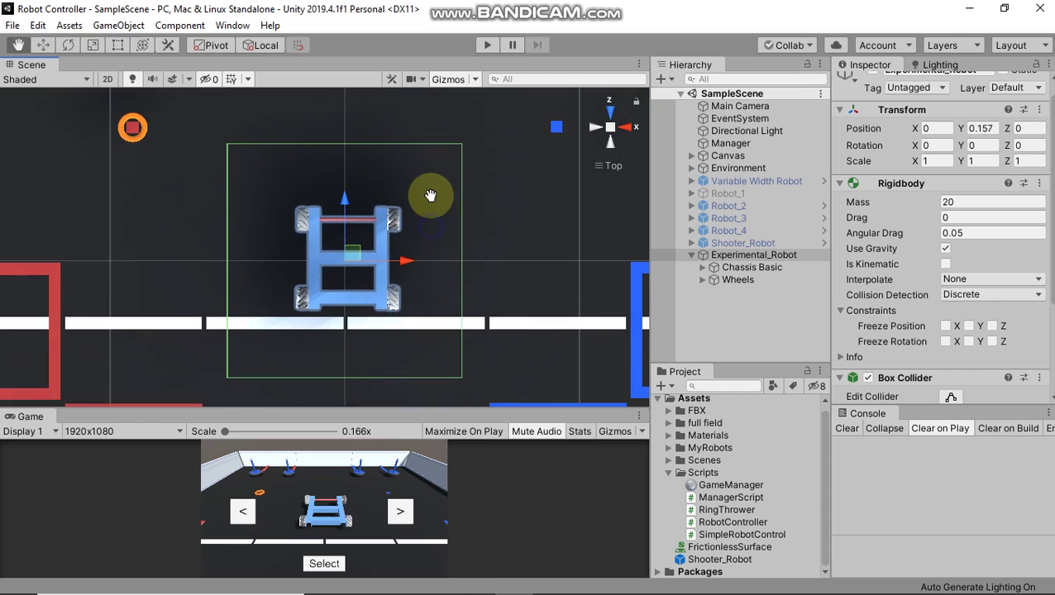
pyautogui.scroll(-4, 868, 235)
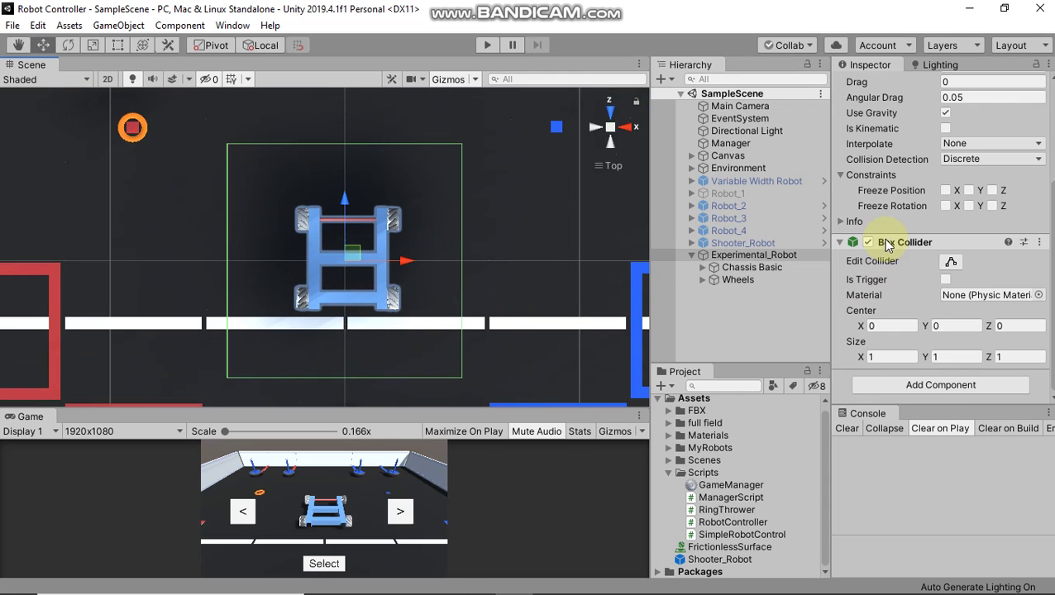
pyautogui.click(950, 263)
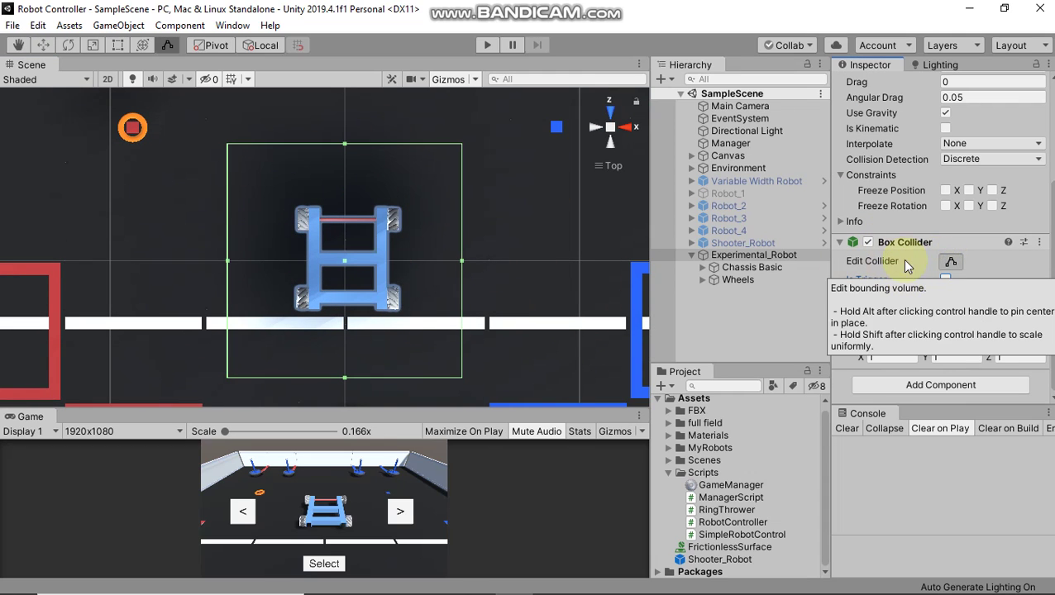
pyautogui.moveTo(345, 143); pyautogui.dragTo(348, 213)
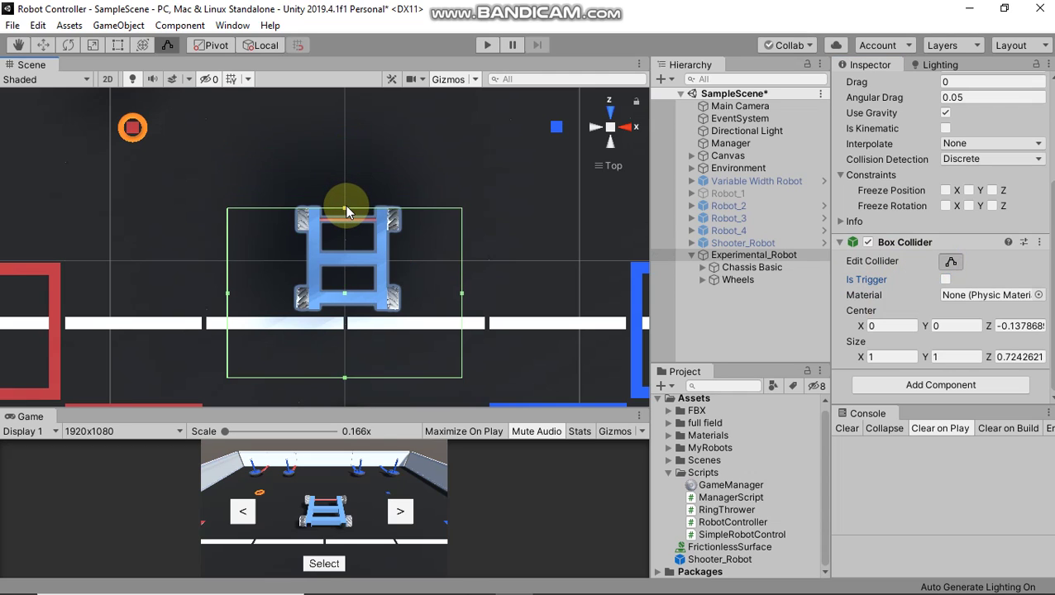
pyautogui.scroll(3, 301, 263)
pyautogui.moveTo(171, 323); pyautogui.dragTo(301, 331)
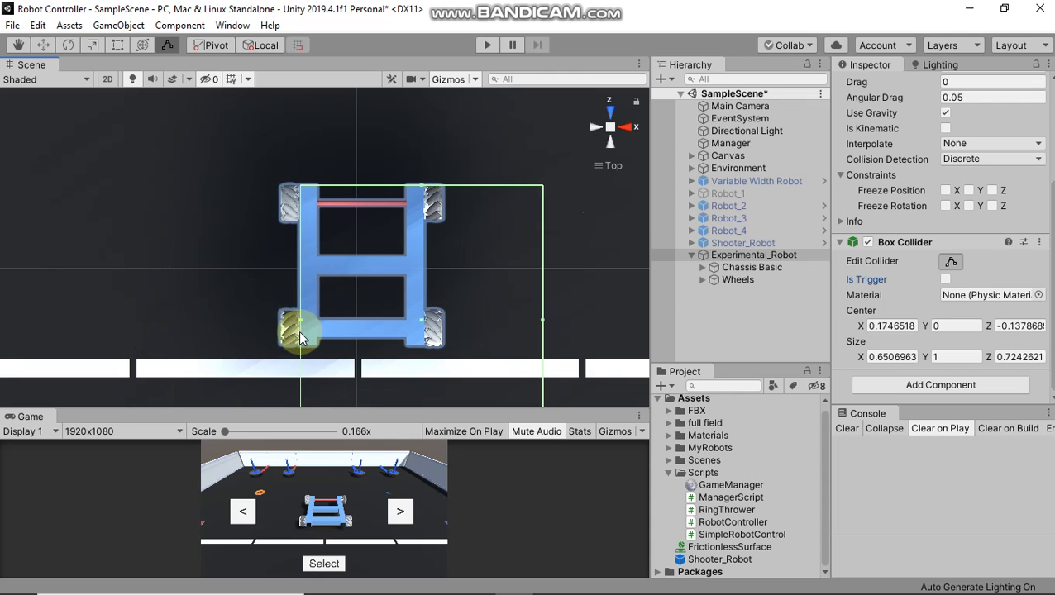
pyautogui.moveTo(539, 317); pyautogui.dragTo(424, 332)
pyautogui.scroll(-4, 424, 334)
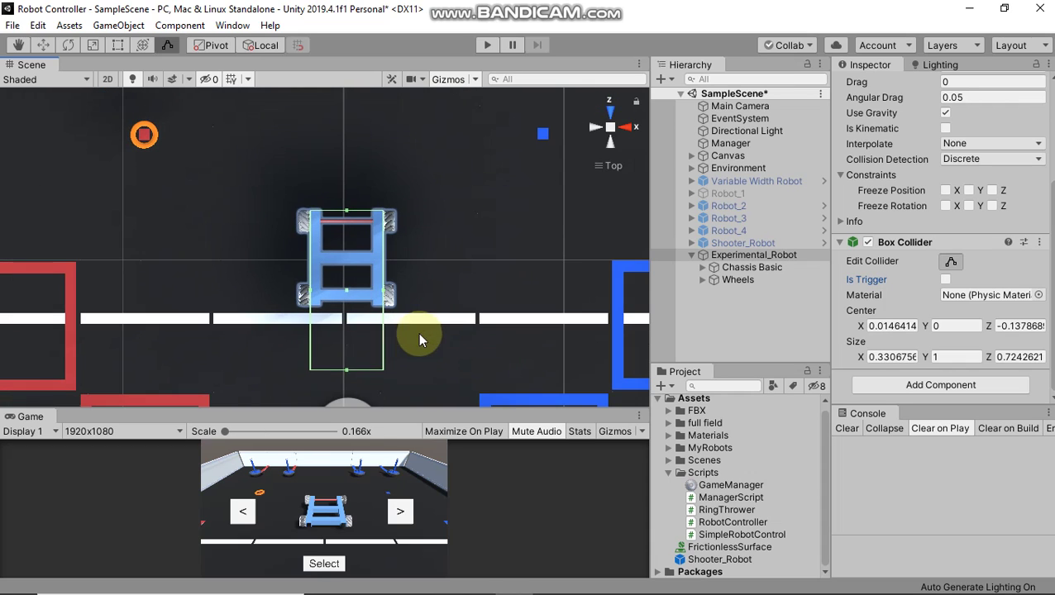
pyautogui.moveTo(350, 330); pyautogui.dragTo(354, 310)
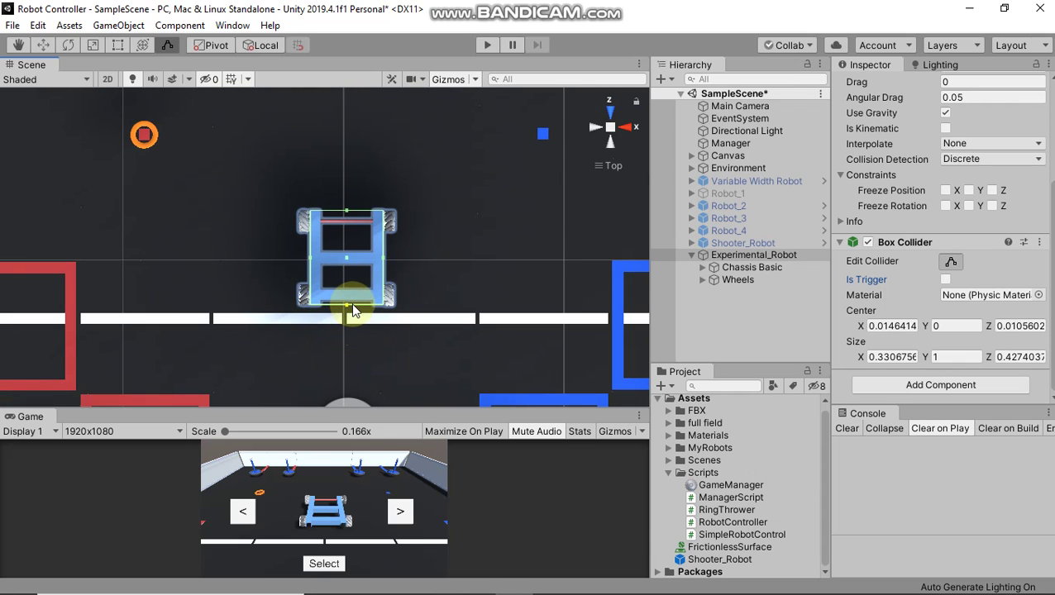
# Step: From the side view, bring the collider's top and bottom edges to the chassis
pyautogui.click(618, 130)
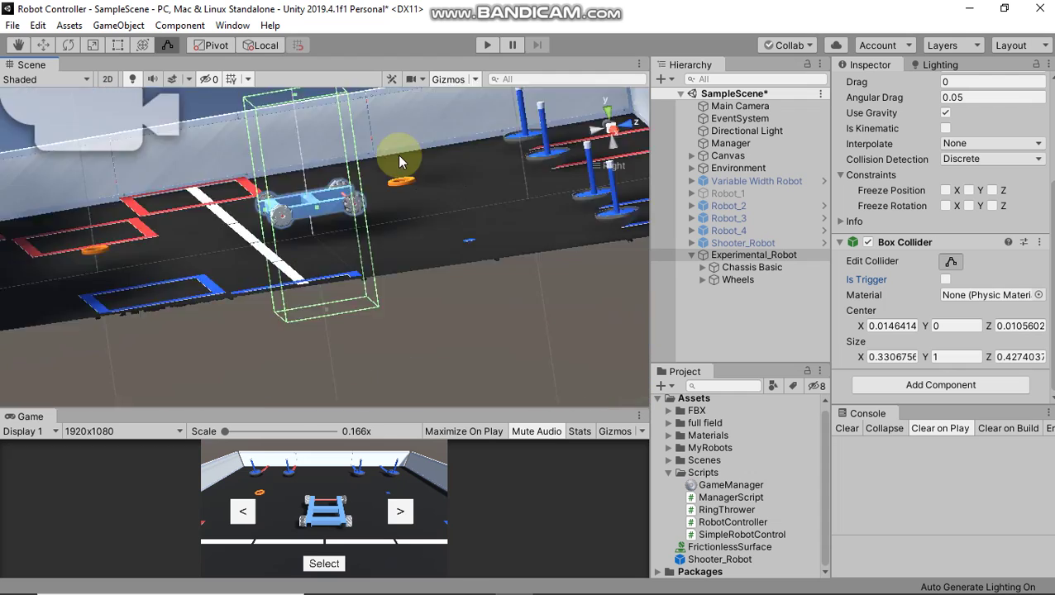
pyautogui.moveTo(395, 165); pyautogui.dragTo(412, 257, button='middle')
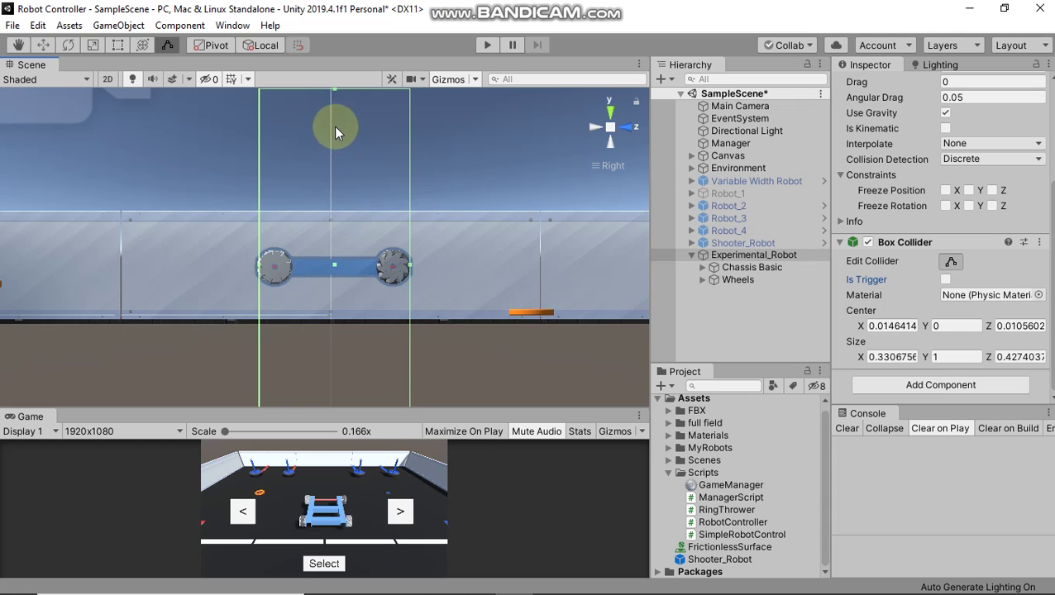
pyautogui.moveTo(332, 96); pyautogui.dragTo(330, 257)
pyautogui.moveTo(354, 319); pyautogui.dragTo(353, 193, button='middle')
pyautogui.moveTo(340, 285); pyautogui.dragTo(346, 200)
pyautogui.moveTo(346, 162); pyautogui.dragTo(347, 147)
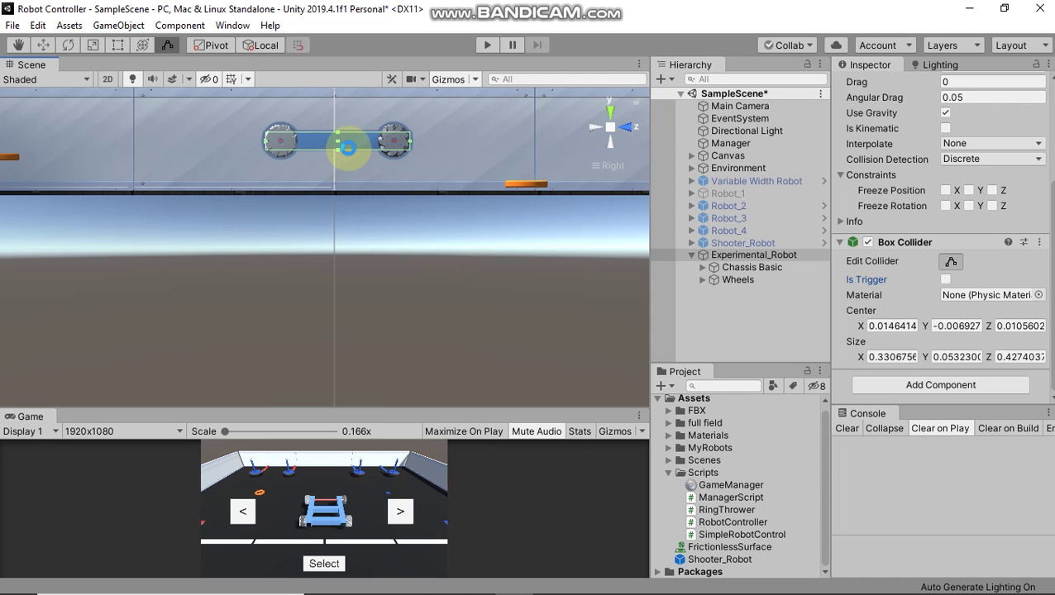
# Step: Return to a perspective view of the robot and start a test run
pyautogui.click(610, 128)
pyautogui.moveTo(164, 158); pyautogui.dragTo(491, 227, button='right')
pyautogui.click(481, 48)
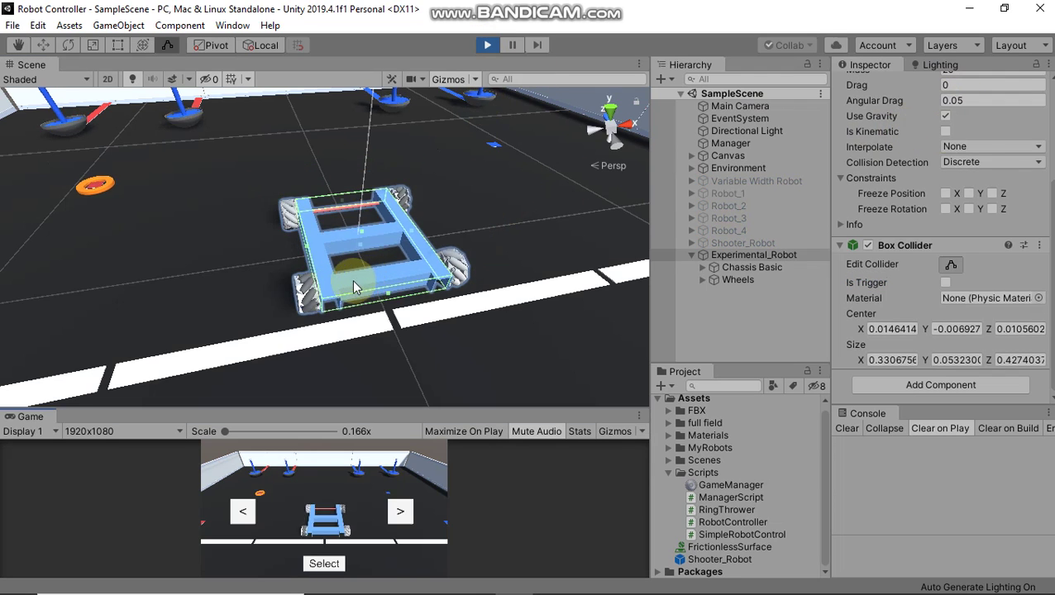
# Step: Watch the robot settle on the field, stop the test run and clear the Console
pyautogui.keyDown('alt'); pyautogui.moveTo(404, 228); pyautogui.dragTo(385, 189); pyautogui.keyUp('alt')
pyautogui.click(485, 46)
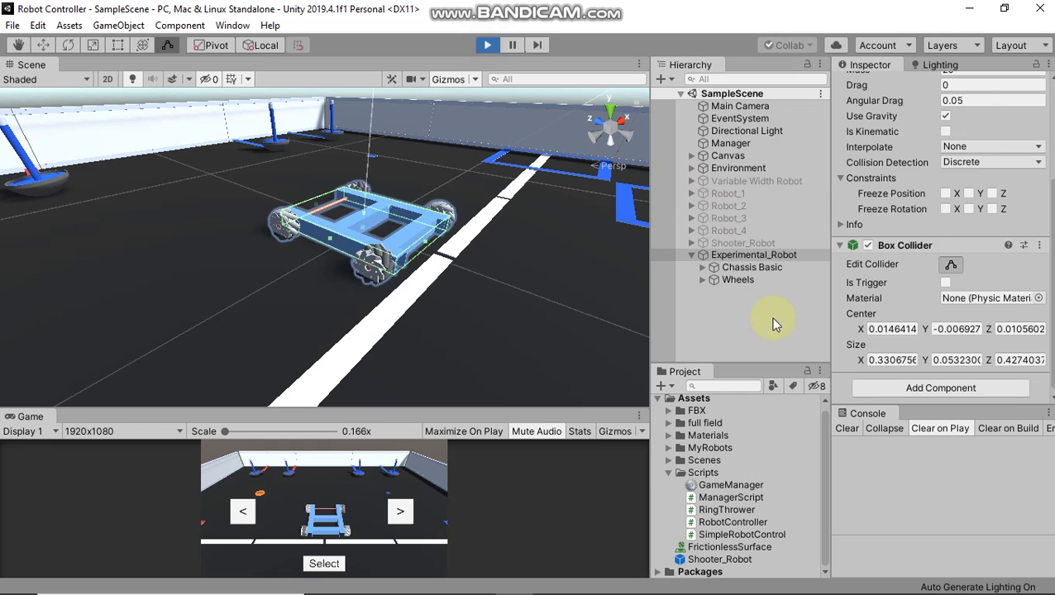
pyautogui.click(845, 428)
pyautogui.click(803, 341)
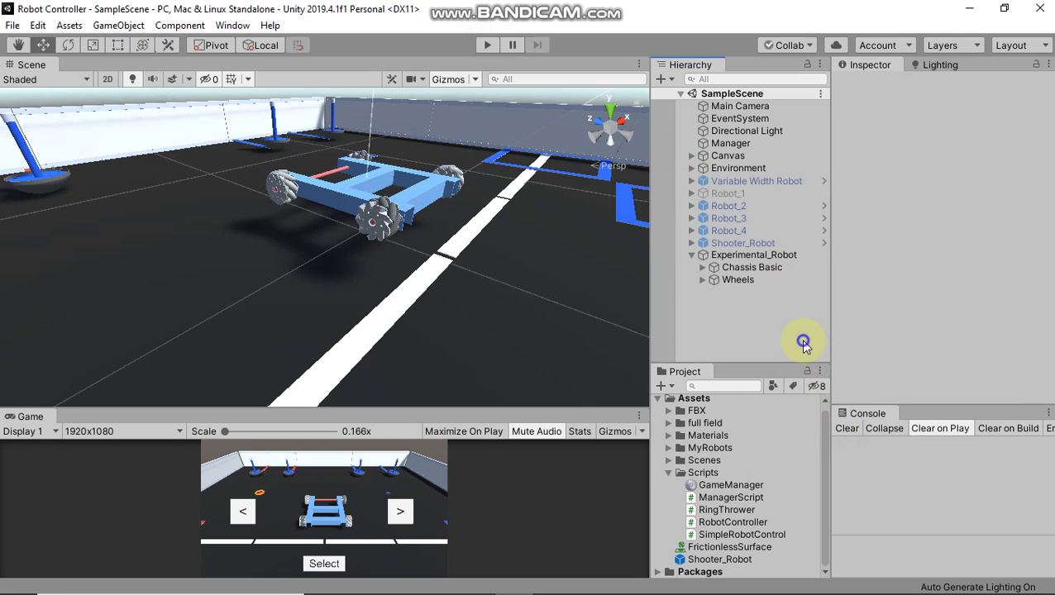
# Step: Create an empty child under Experimental_Robot named WheelColliders
pyautogui.keyDown('alt'); pyautogui.moveTo(471, 223); pyautogui.dragTo(445, 271); pyautogui.keyUp('alt')
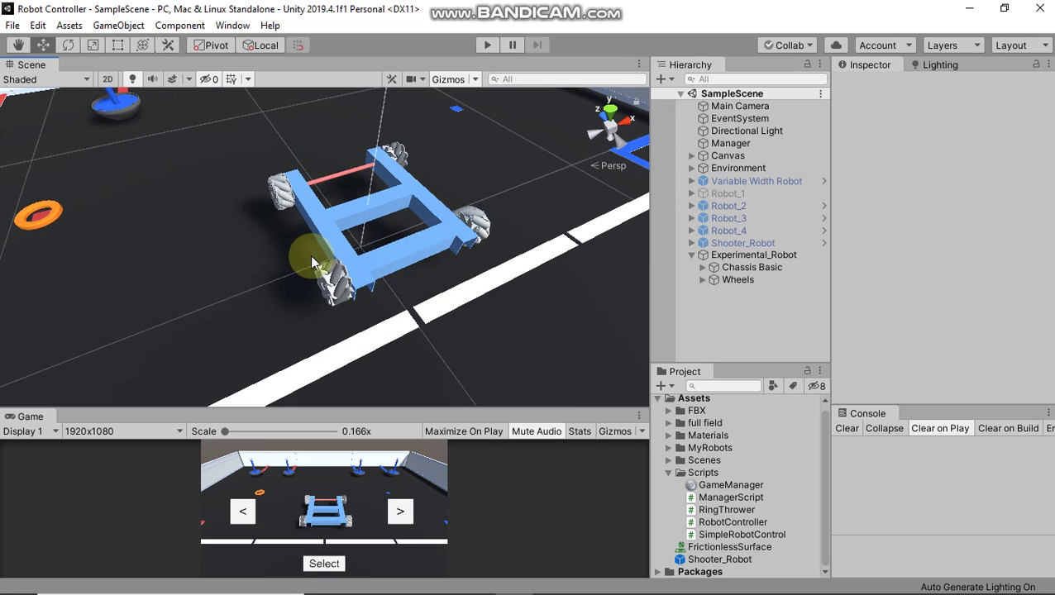
pyautogui.rightClick(710, 255)
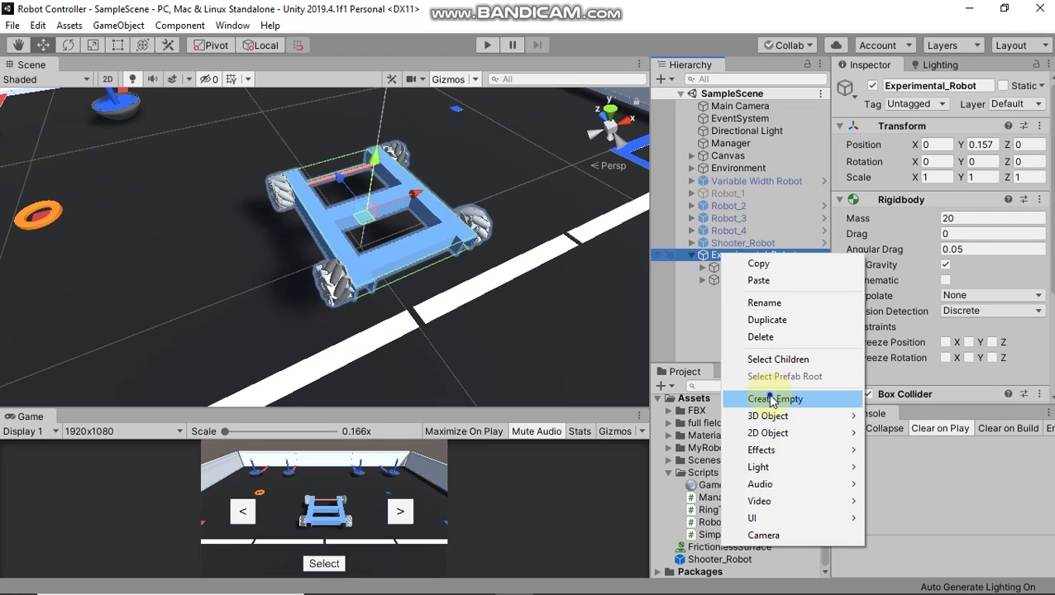
pyautogui.click(772, 400)
pyautogui.write('WheelColliders')
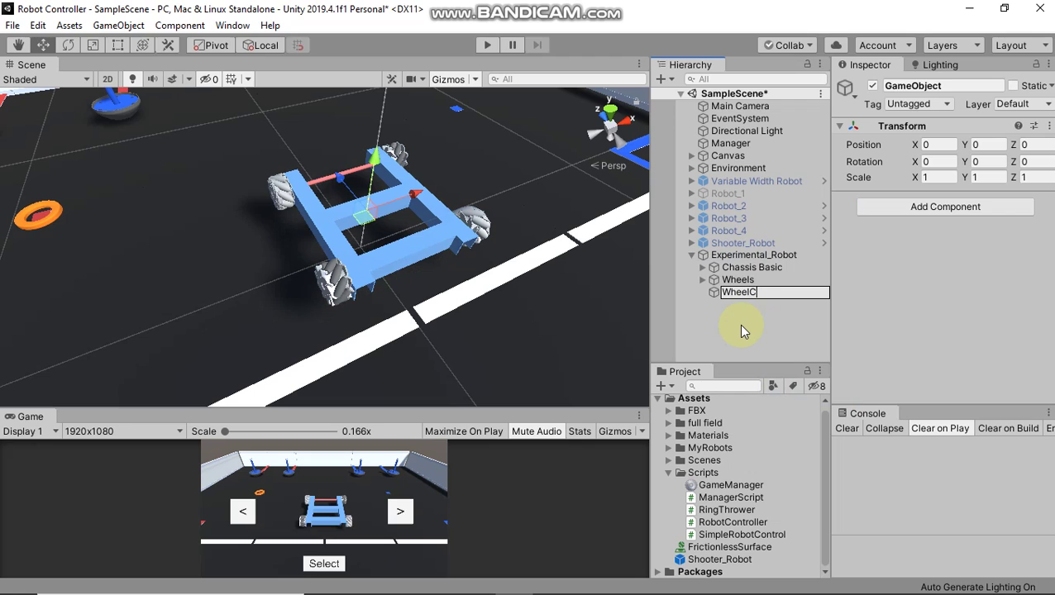
pyautogui.press('Return')
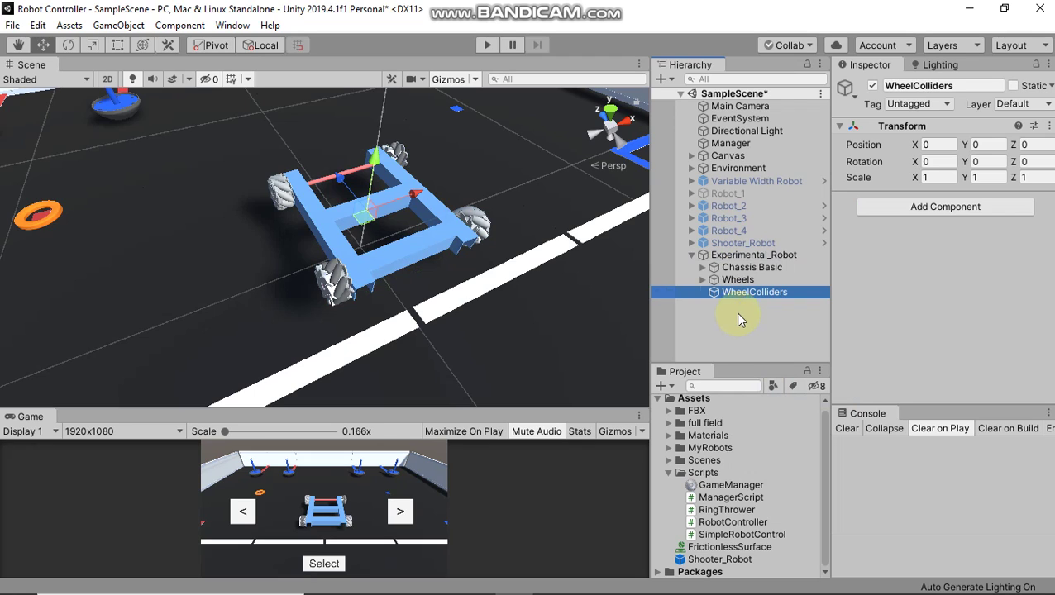
# Step: Create an empty child under WheelColliders named WC_FrontLeft
pyautogui.rightClick(731, 302)
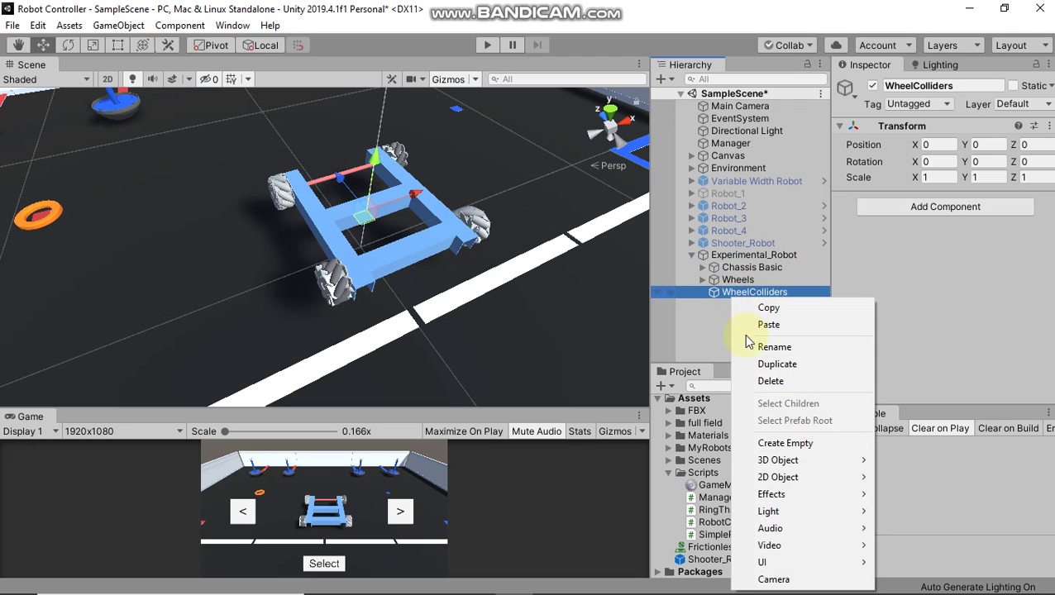
pyautogui.click(776, 442)
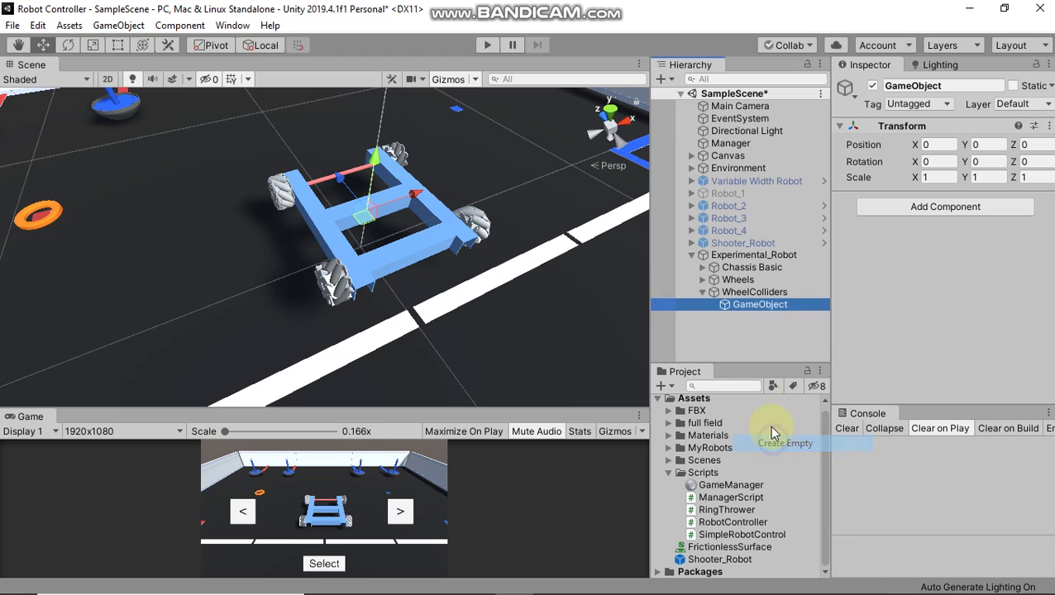
pyautogui.click(748, 335)
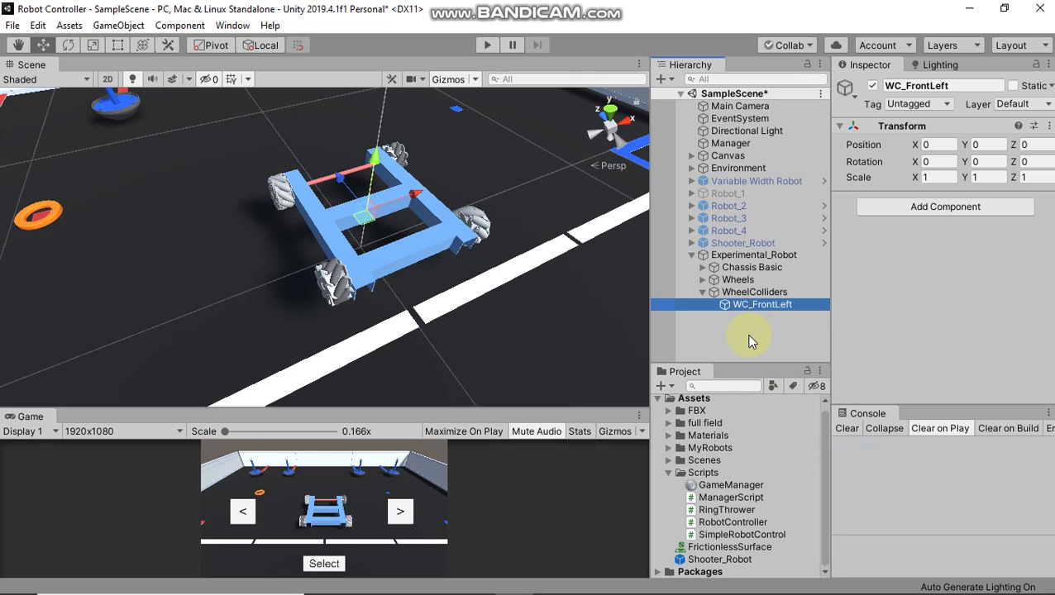
# Step: From the top view, move WC_FrontLeft forward and left onto the front-left wheel
pyautogui.click(607, 125)
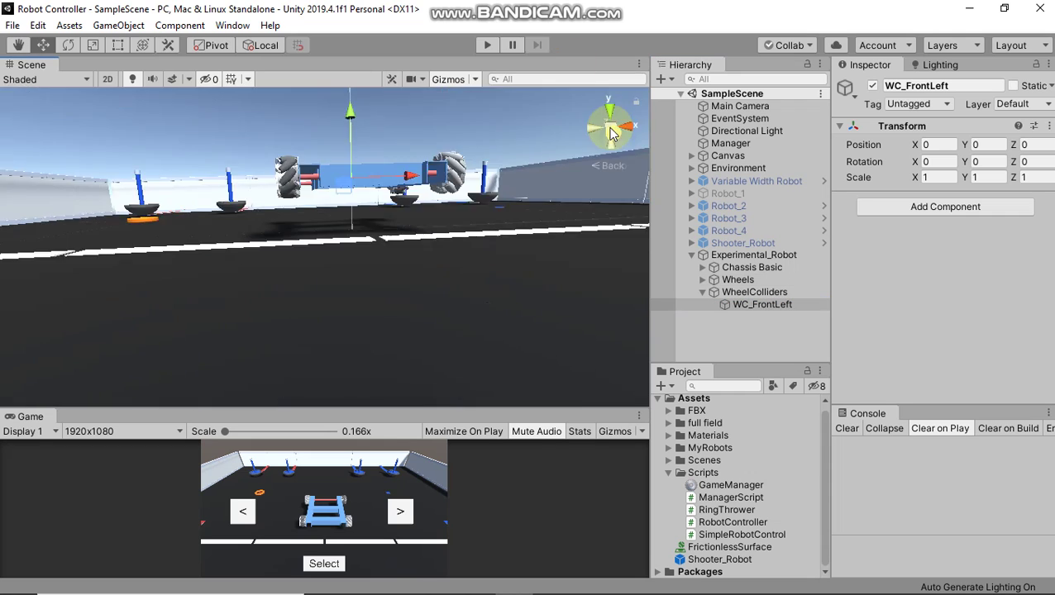
pyautogui.click(609, 104)
pyautogui.scroll(5, 361, 179)
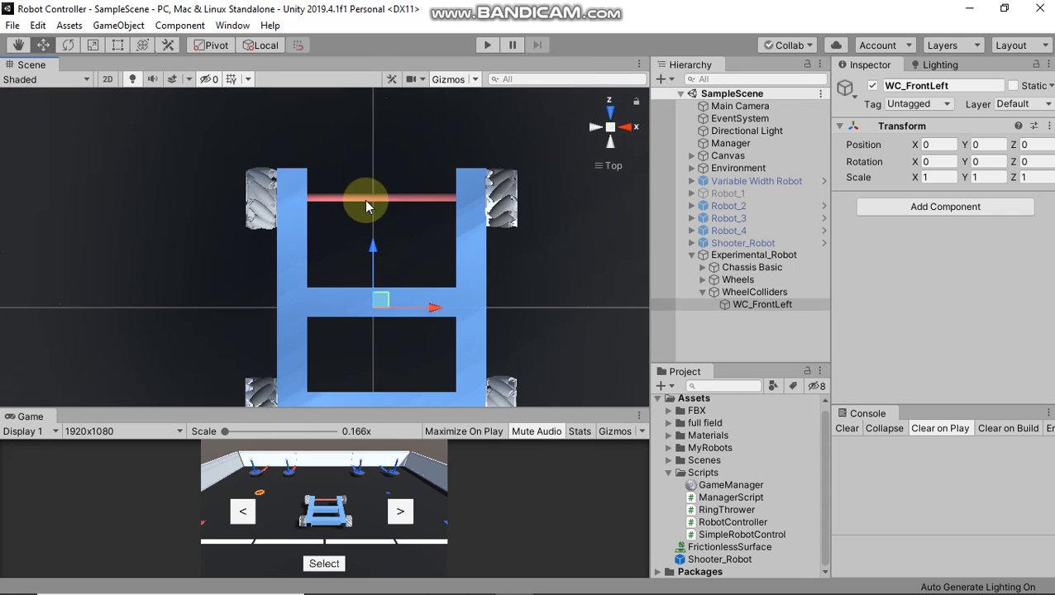
pyautogui.moveTo(382, 261); pyautogui.dragTo(394, 129)
pyautogui.moveTo(464, 170); pyautogui.dragTo(522, 207, button='middle')
pyautogui.moveTo(524, 225); pyautogui.dragTo(393, 244)
pyautogui.scroll(-5, 392, 244)
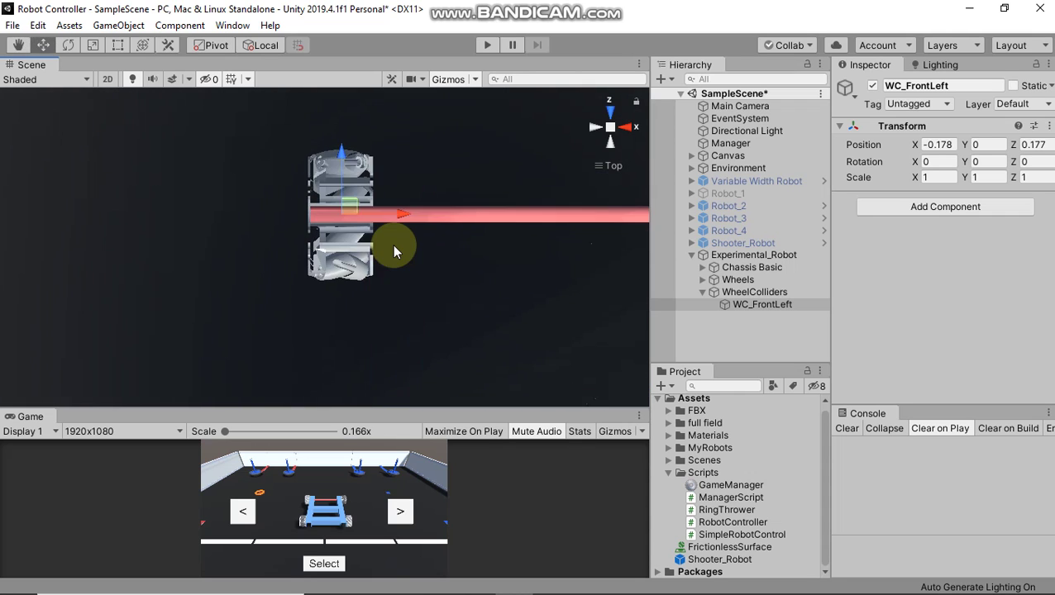
pyautogui.scroll(7, 393, 244)
pyautogui.moveTo(393, 243); pyautogui.dragTo(353, 198, button='middle')
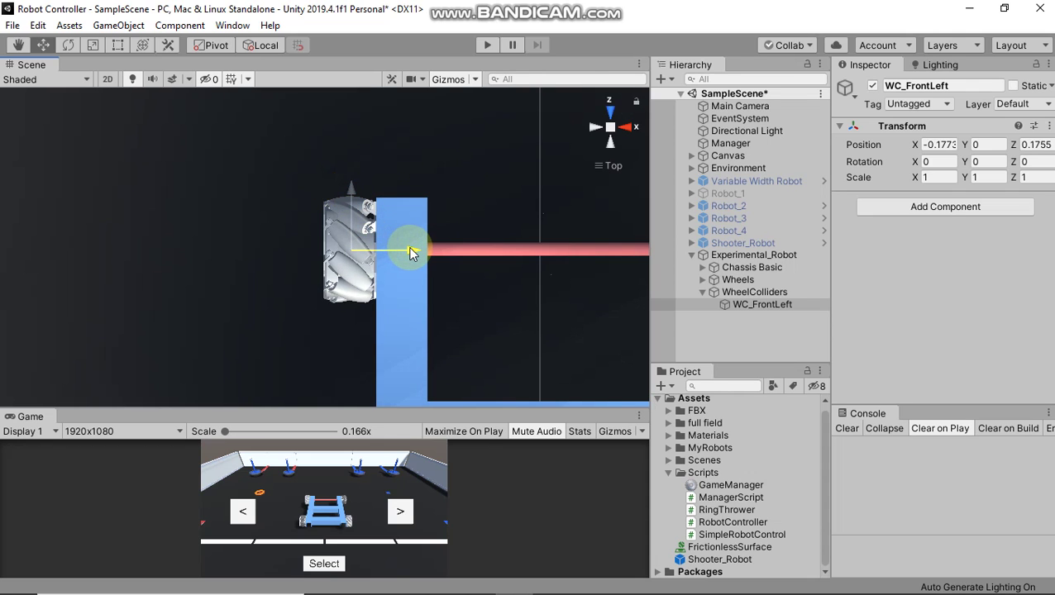
# Step: From the left side, centre WC_FrontLeft on the wheel hub and save the scene
pyautogui.click(595, 128)
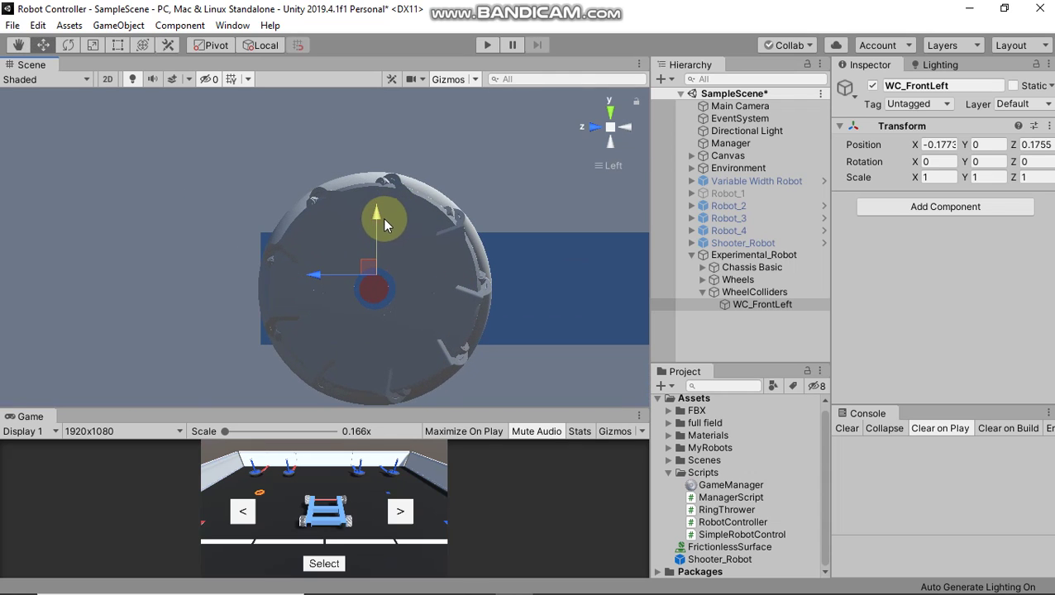
pyautogui.moveTo(380, 228); pyautogui.dragTo(379, 232)
pyautogui.moveTo(307, 291); pyautogui.dragTo(308, 291)
pyautogui.scroll(-5, 308, 285)
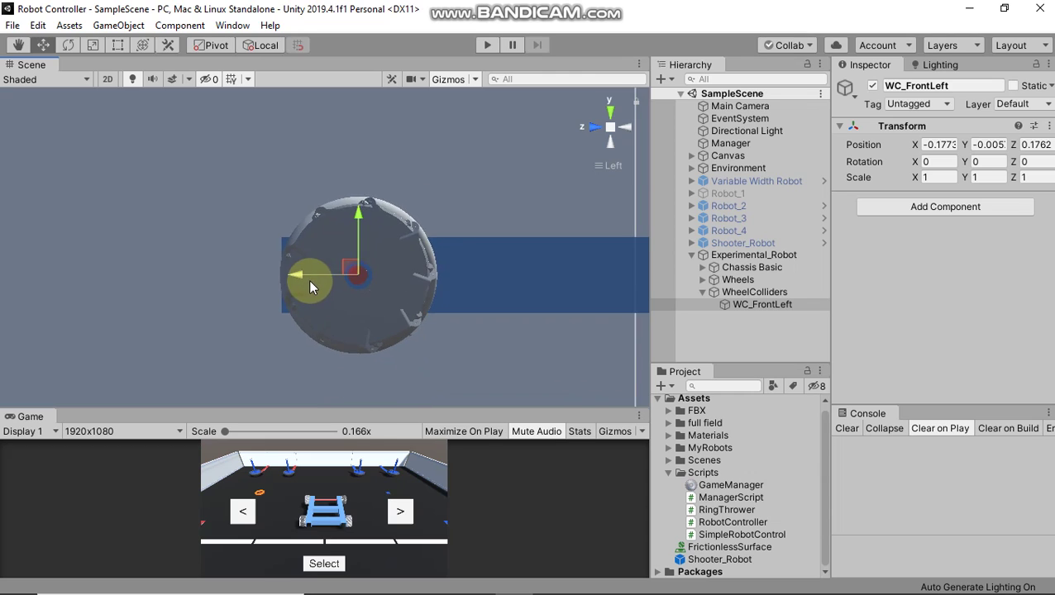
pyautogui.hotkey('ctrl', 's')
# Step: Add a Wheel Collider to WC_FrontLeft and frame the view on its collider circle
pyautogui.click(726, 306)
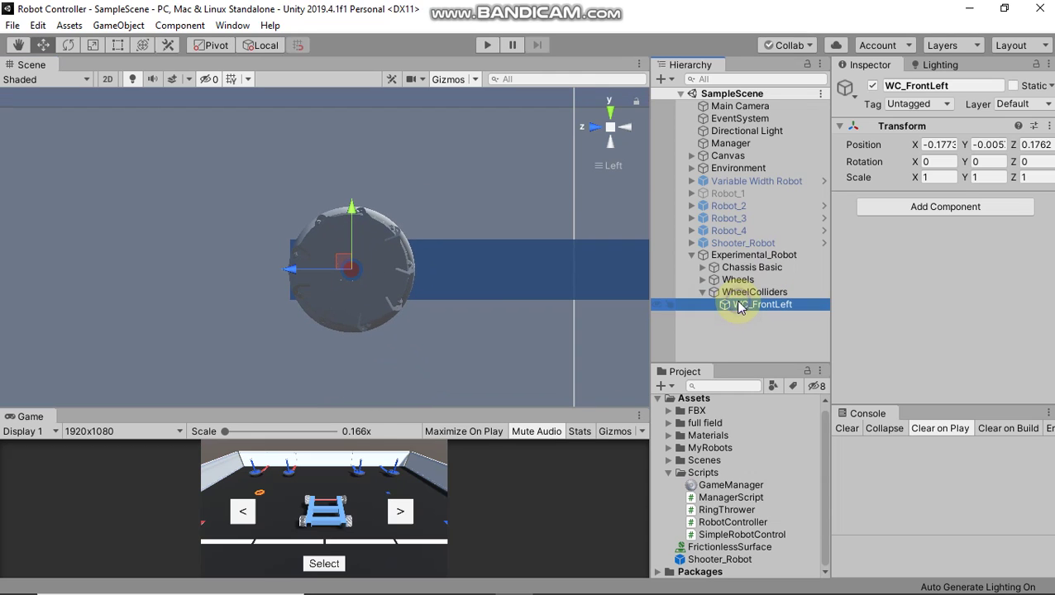
pyautogui.click(948, 211)
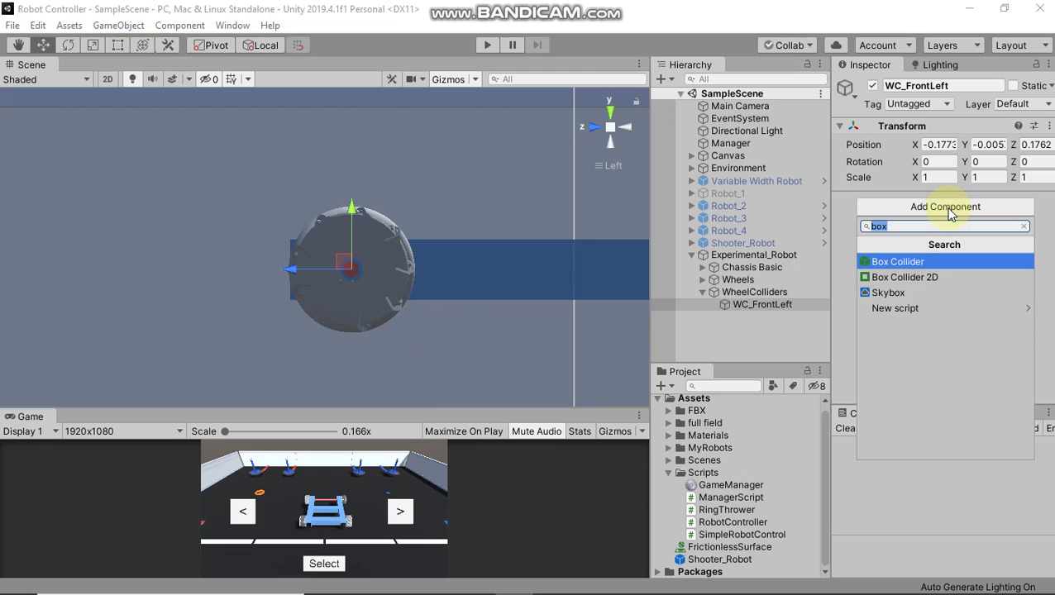
pyautogui.write('wheel c')
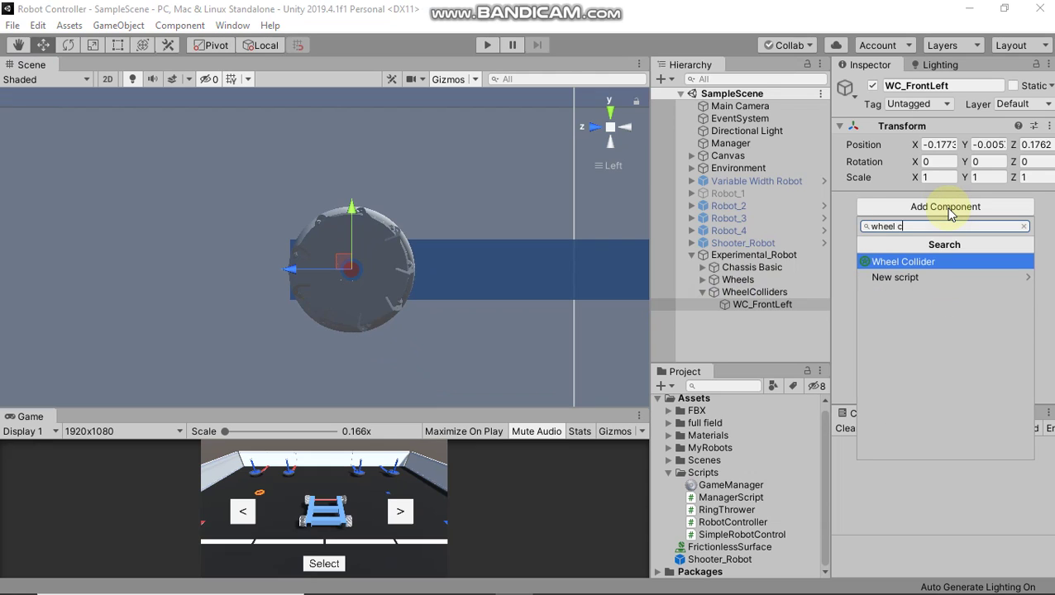
pyautogui.press('Return')
pyautogui.press('f')
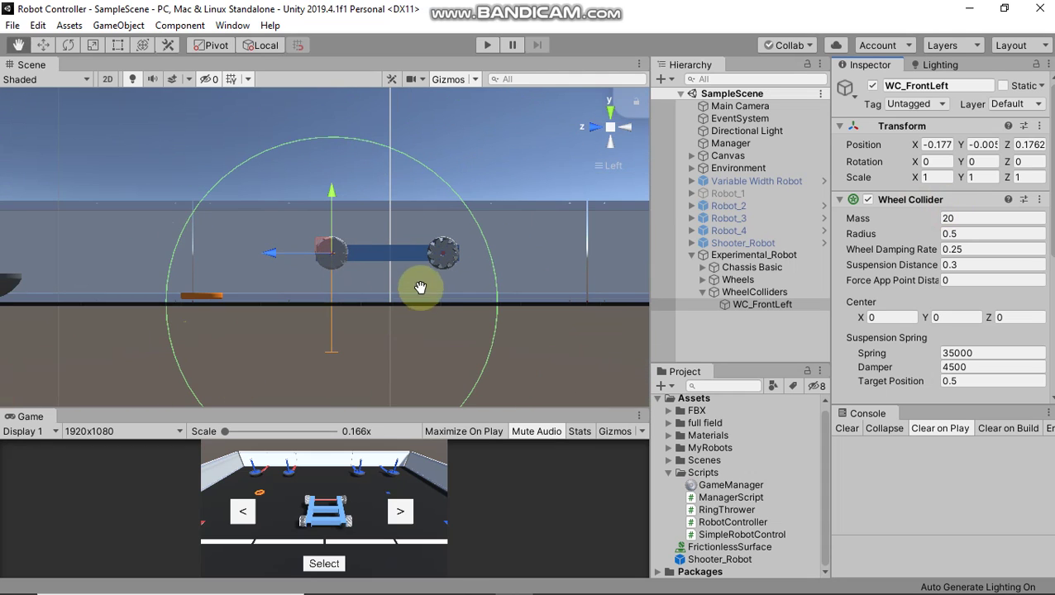
pyautogui.moveTo(420, 288); pyautogui.dragTo(424, 224, button='middle')
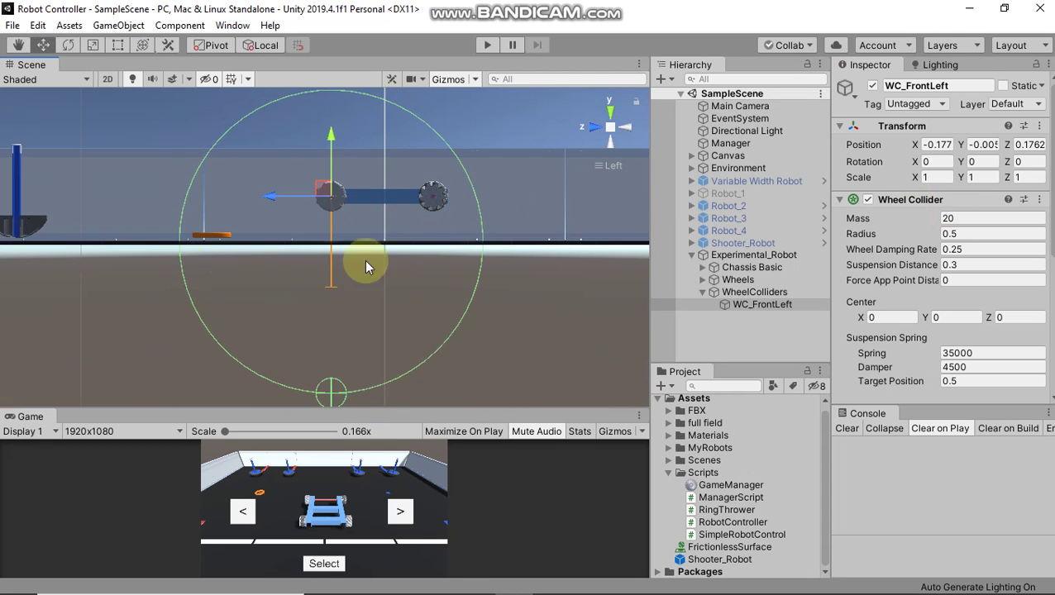
pyautogui.scroll(2, 348, 178)
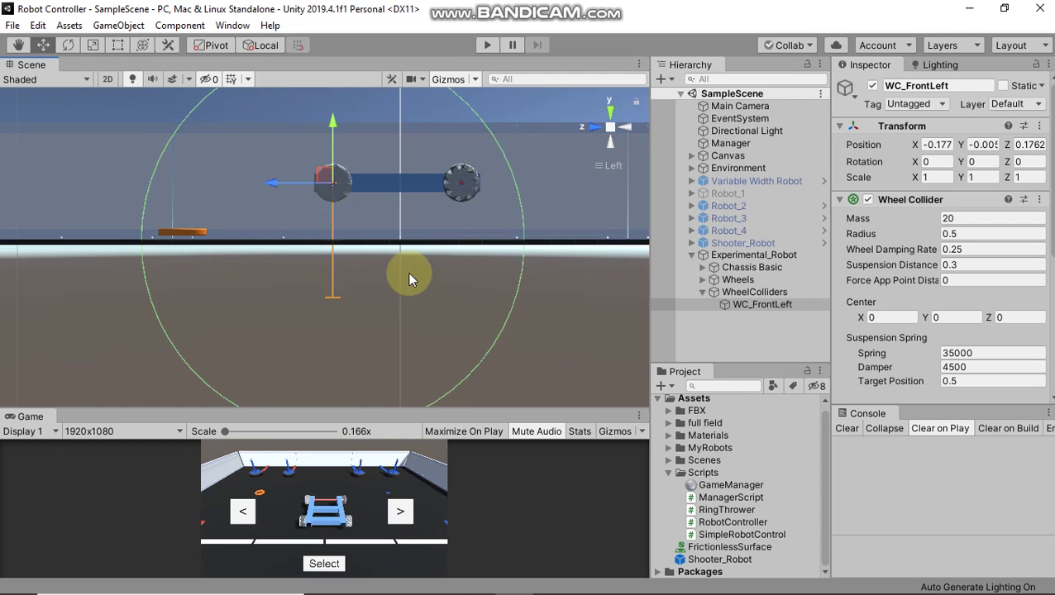
pyautogui.scroll(2, 409, 324)
pyautogui.scroll(-3, 409, 324)
pyautogui.moveTo(405, 344); pyautogui.dragTo(402, 284, button='middle')
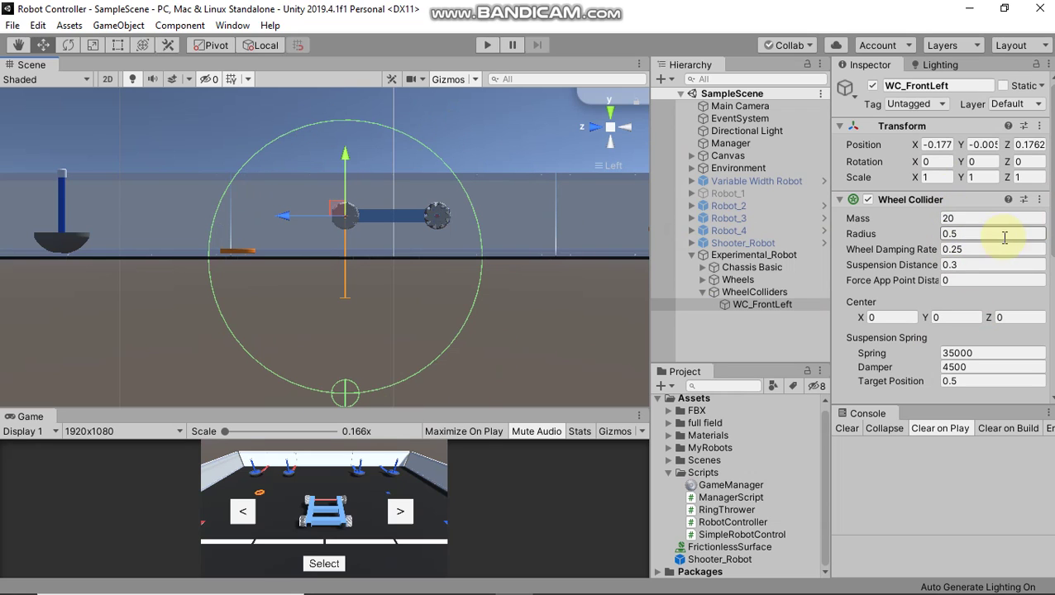
# Step: Enter Mass 1, Radius 0.05 and Center Y 0.15 in the Wheel Collider
pyautogui.click(967, 219)
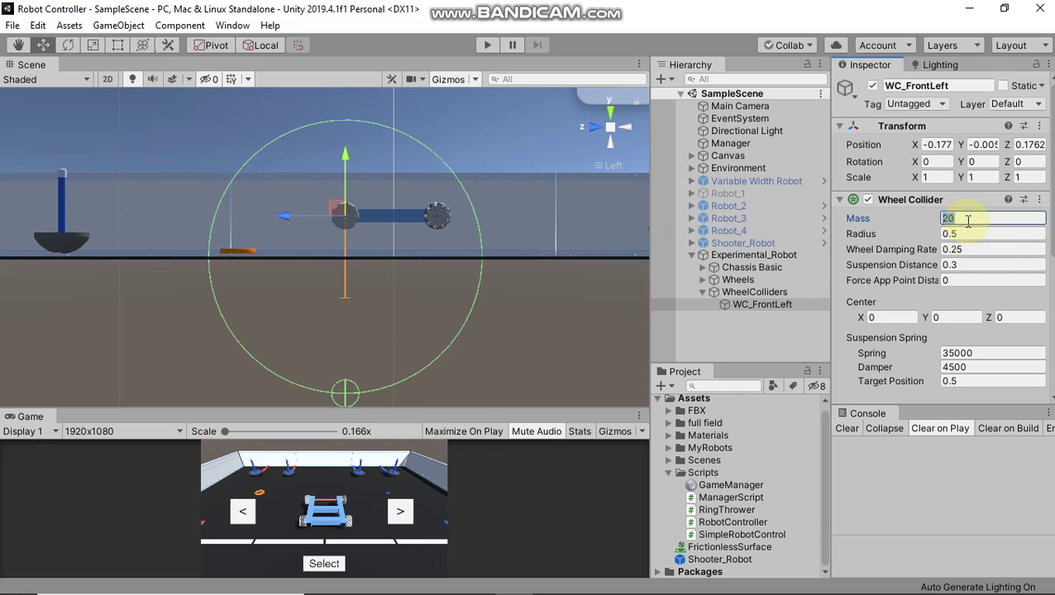
pyautogui.press('Tab')
pyautogui.write('0.')
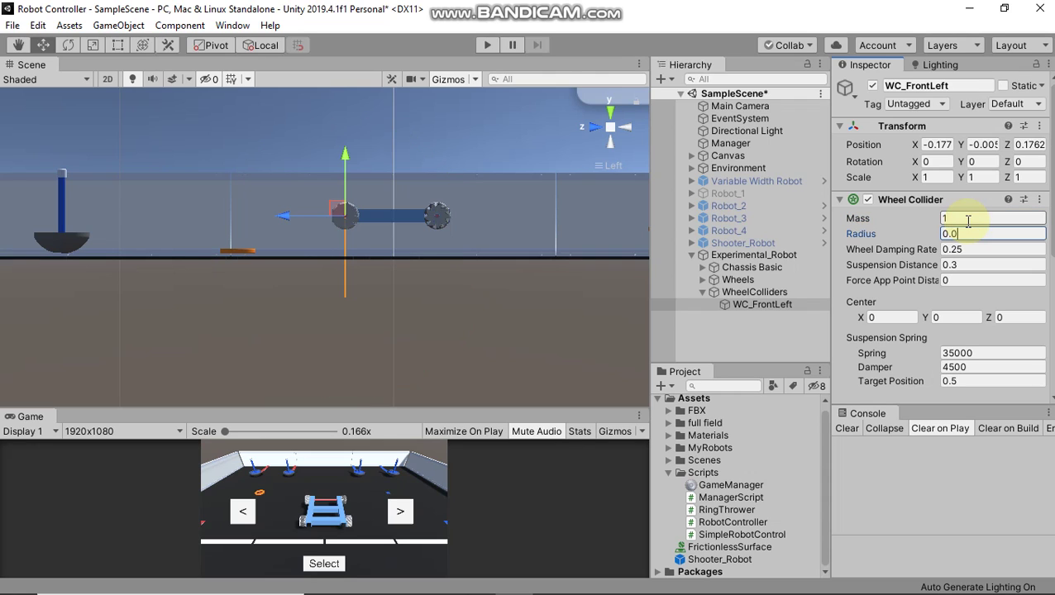
pyautogui.click(964, 319)
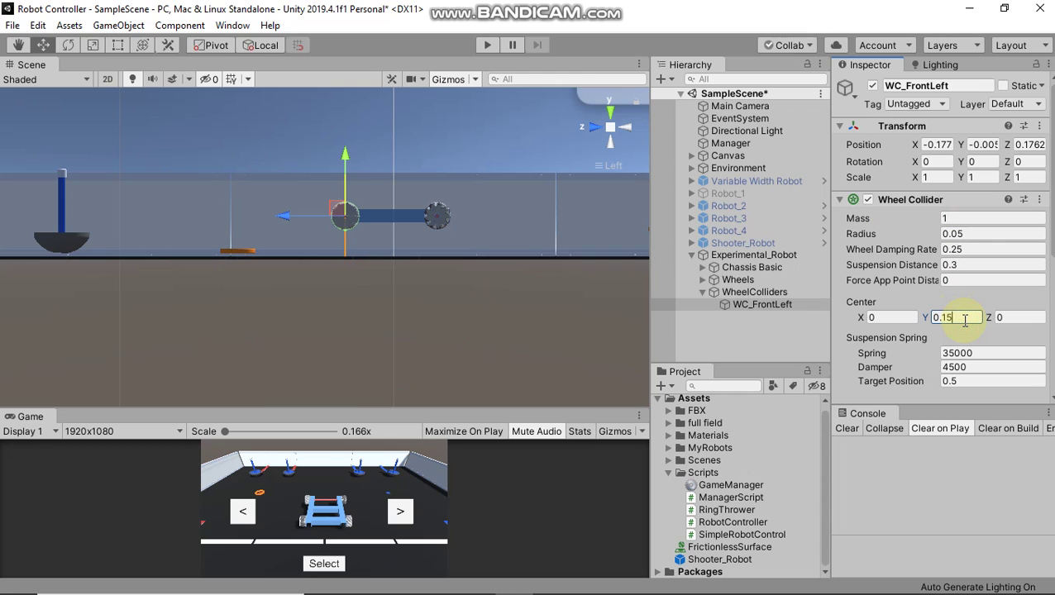
pyautogui.write('0.15')
# Step: Zoom and pan the Scene view to check the collider fits the front-left wheel
pyautogui.scroll(6, 429, 195)
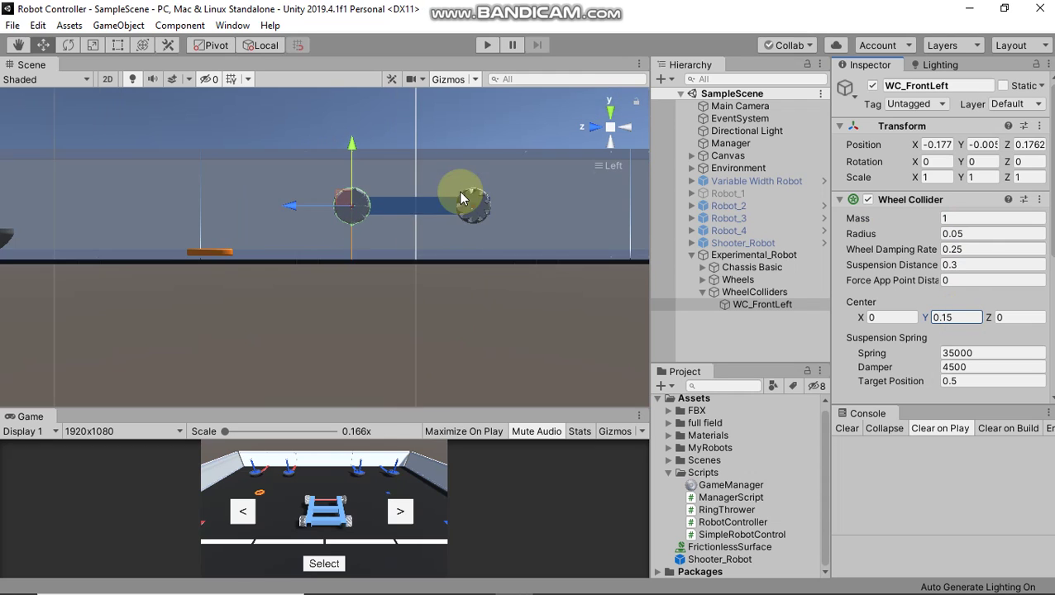
pyautogui.scroll(3, 414, 262)
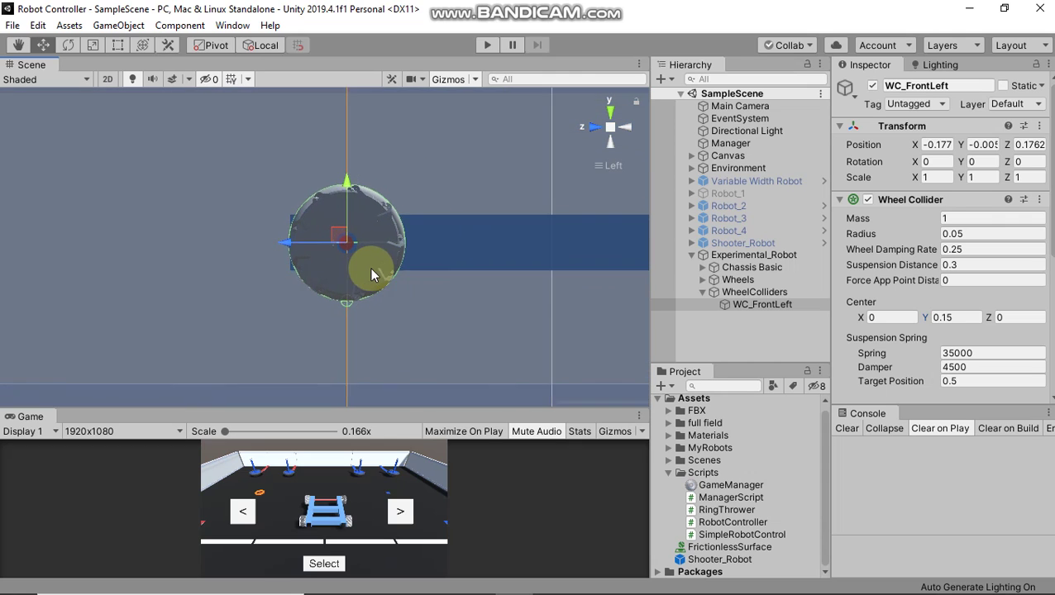
pyautogui.scroll(-2, 371, 268)
pyautogui.scroll(1, 370, 268)
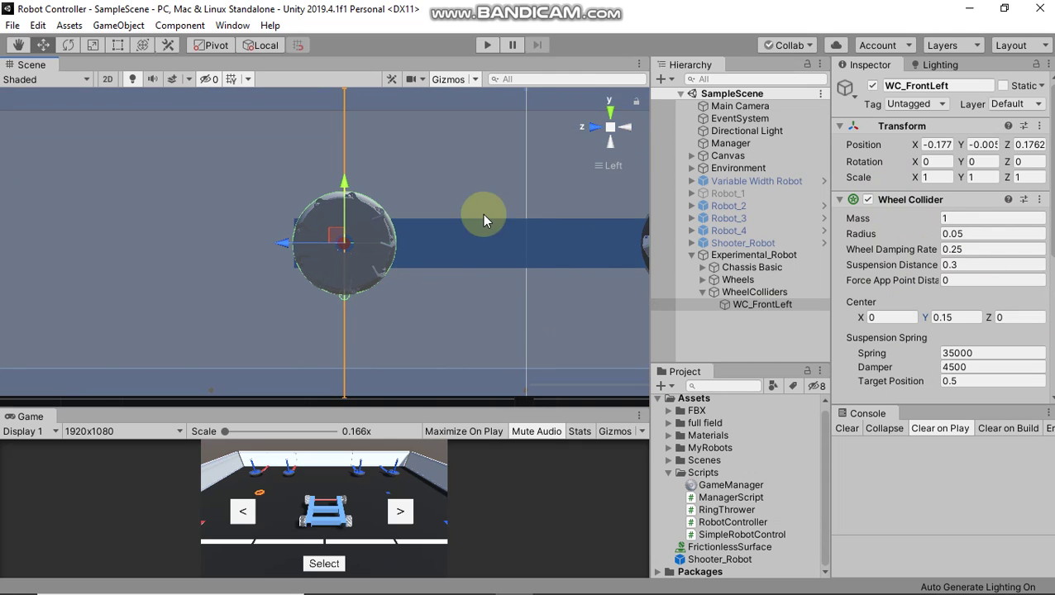
pyautogui.moveTo(566, 266); pyautogui.dragTo(495, 299, button='middle')
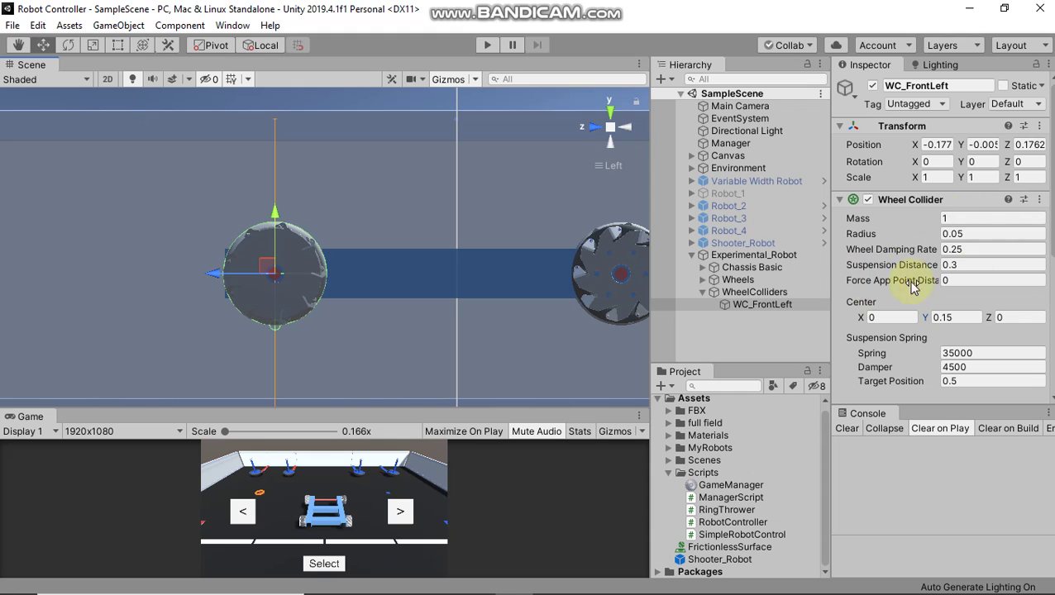
pyautogui.scroll(-5, 926, 250)
pyautogui.scroll(5, 927, 252)
pyautogui.scroll(-1, 333, 255)
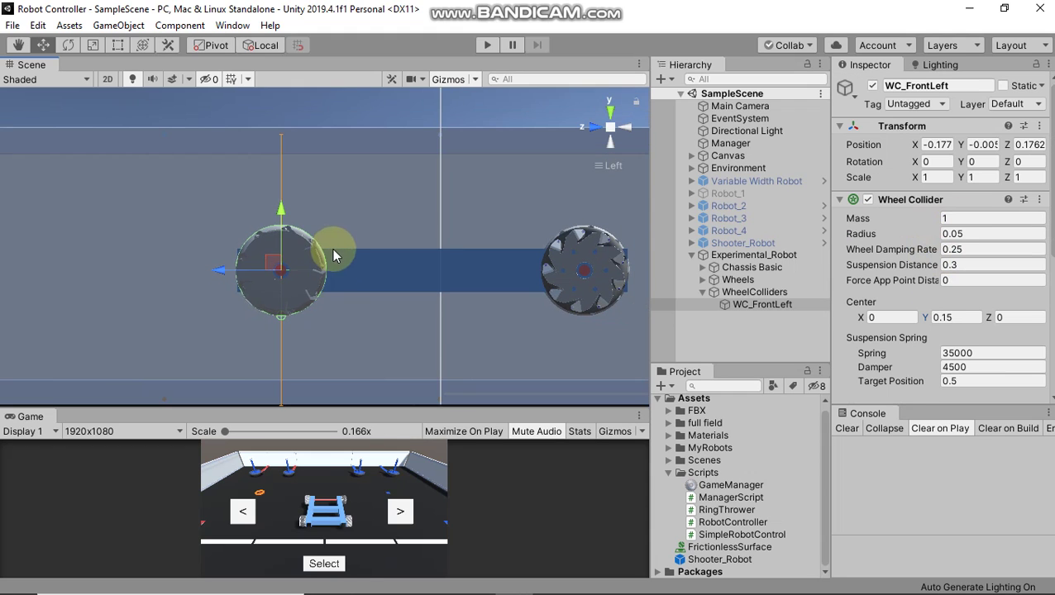
pyautogui.scroll(5, 331, 273)
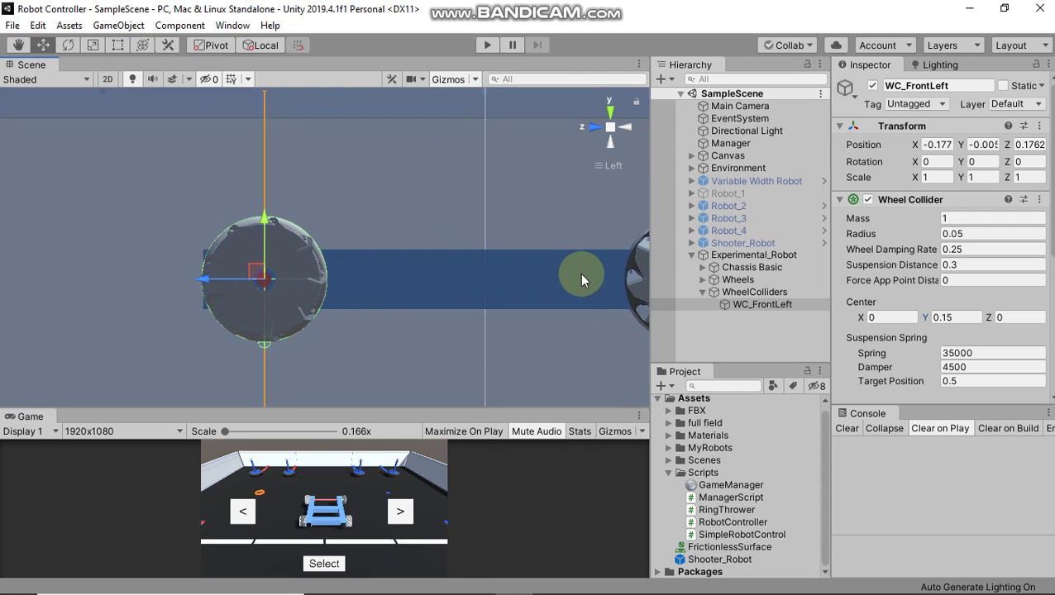
pyautogui.scroll(-3, 581, 279)
pyautogui.scroll(-5, 955, 328)
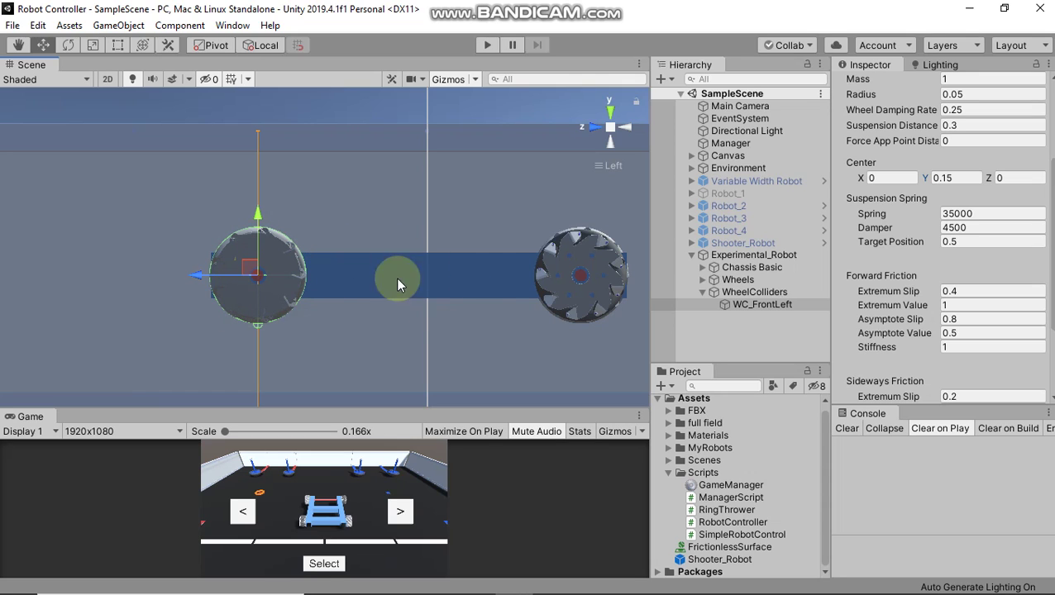
# Step: Check Robot_1's BL_WheelCollider suspension reference values, Spring 200 and Damper 30
pyautogui.click(691, 193)
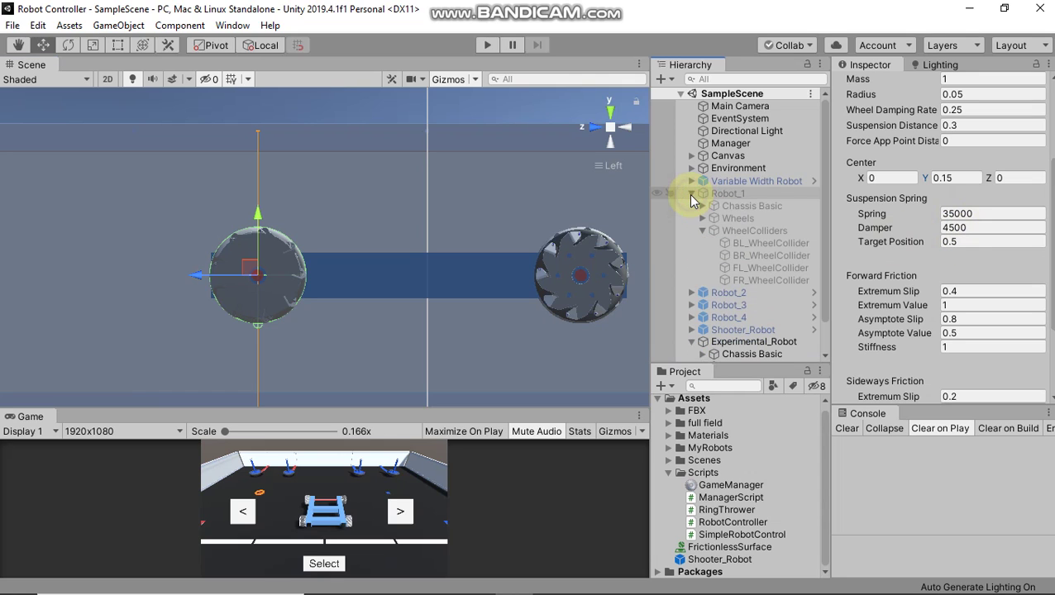
pyautogui.click(733, 243)
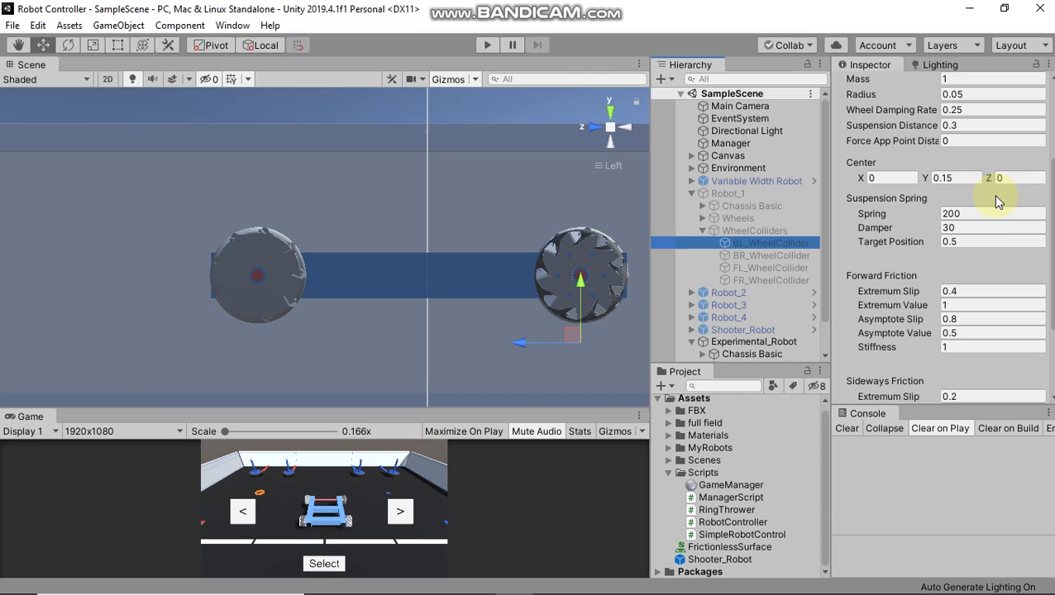
pyautogui.click(948, 228)
pyautogui.scroll(-2, 744, 223)
# Step: Set WC_FrontLeft's suspension Spring to 200 and Damper to 30
pyautogui.click(774, 356)
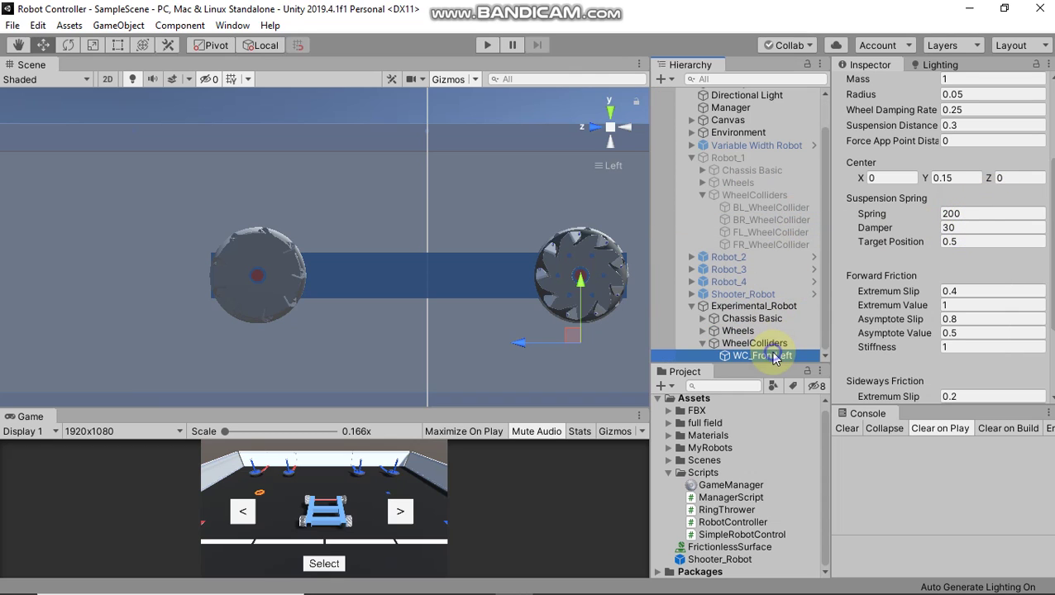
pyautogui.click(974, 214)
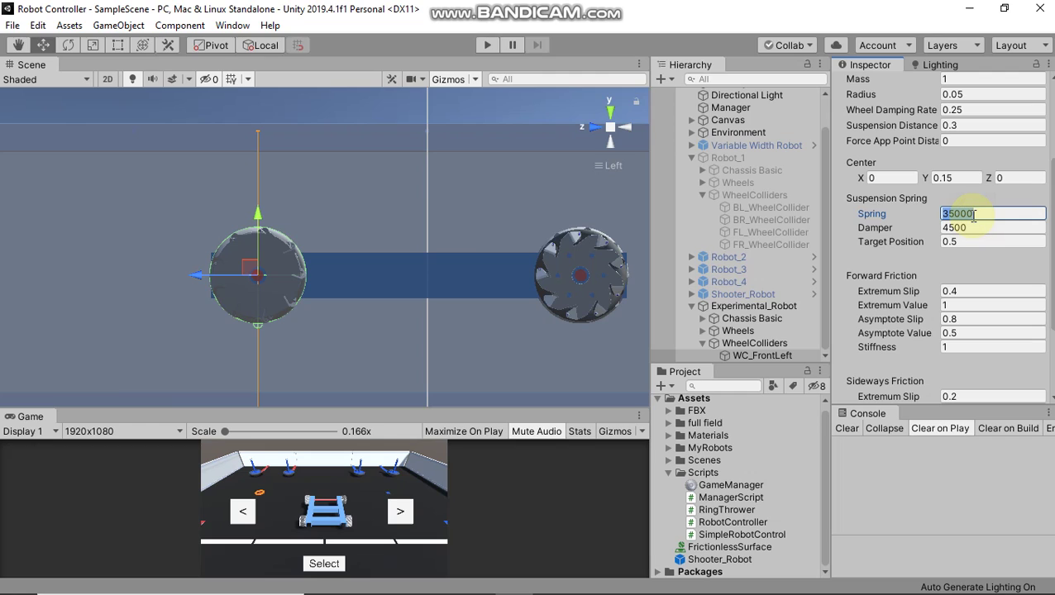
pyautogui.write('200')
pyautogui.press('Tab')
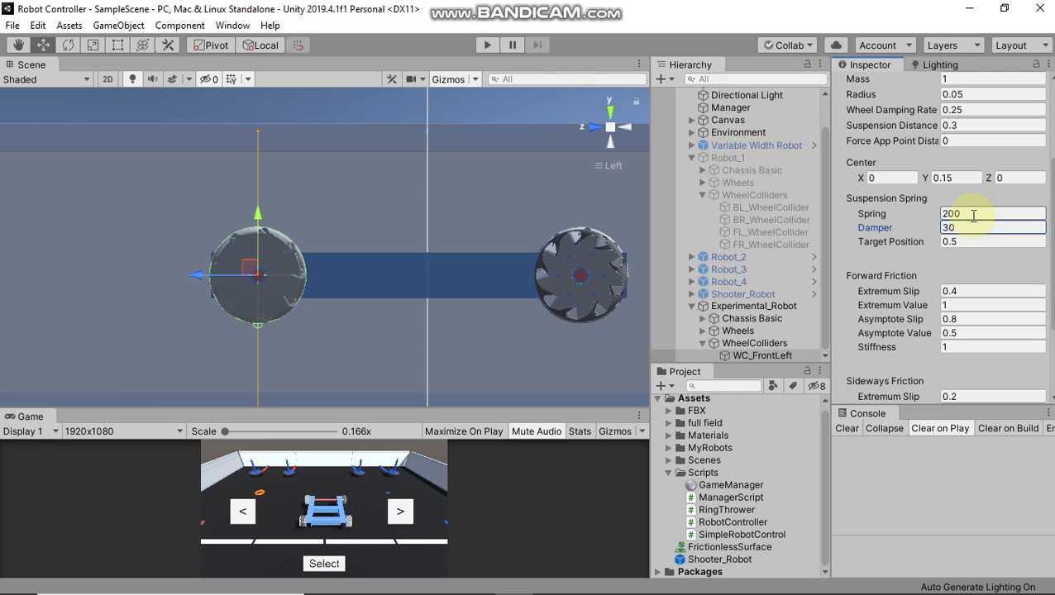
pyautogui.scroll(3, 967, 217)
pyautogui.scroll(-3, 926, 264)
pyautogui.scroll(3, 897, 248)
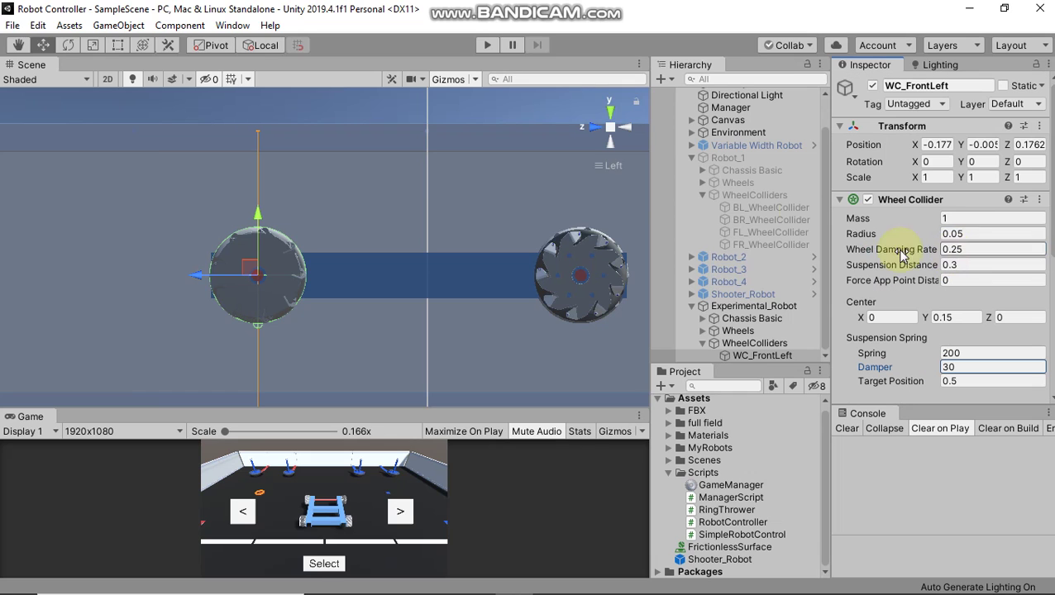
# Step: Switch the Scene view to a top-down view centred on the robot
pyautogui.click(616, 143)
pyautogui.click(612, 116)
pyautogui.click(610, 109)
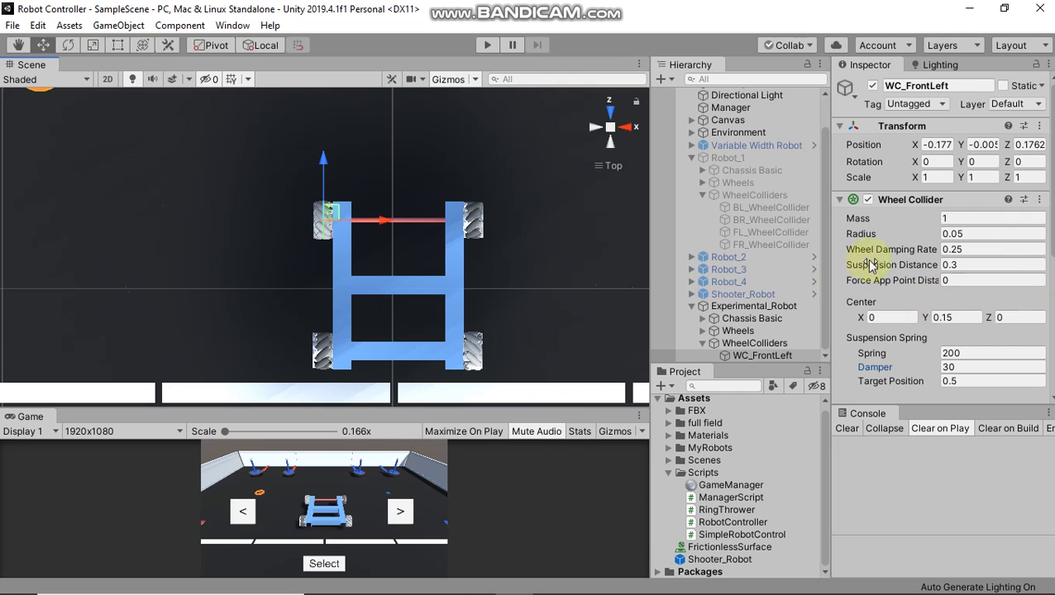
pyautogui.moveTo(497, 285); pyautogui.dragTo(623, 291, button='middle')
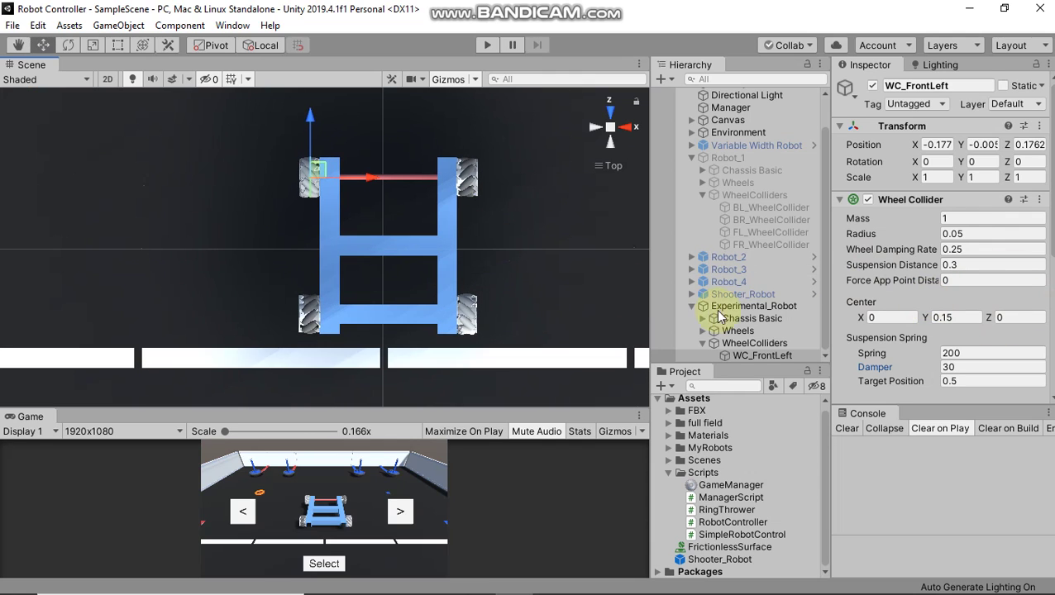
# Step: Duplicate WC_FrontLeft, move the copy onto the front-right wheel (X 0.207), and begin renaming it
pyautogui.click(756, 357)
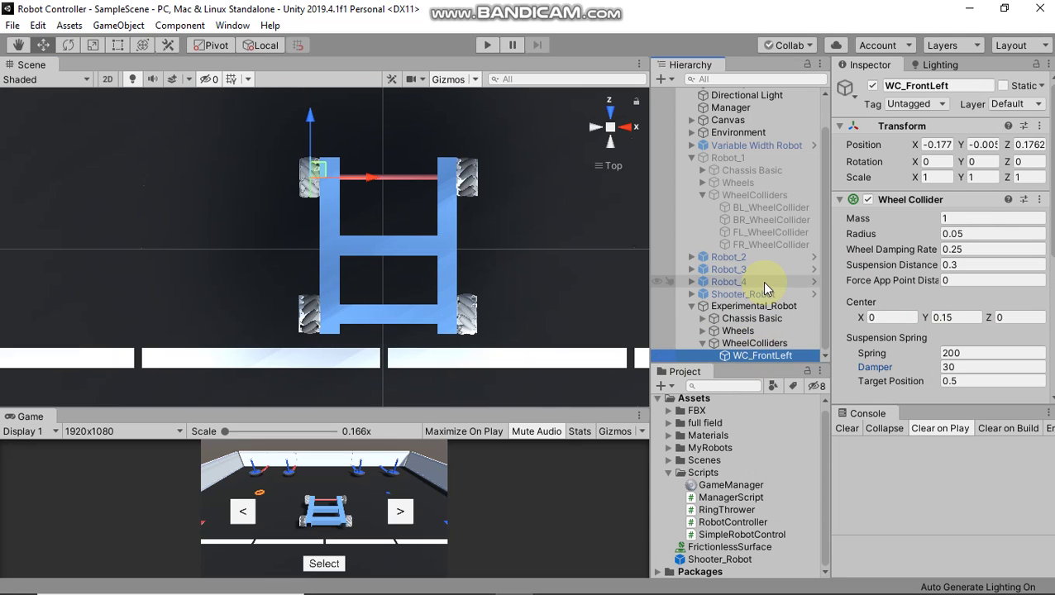
pyautogui.hotkey('ctrl', 'd')
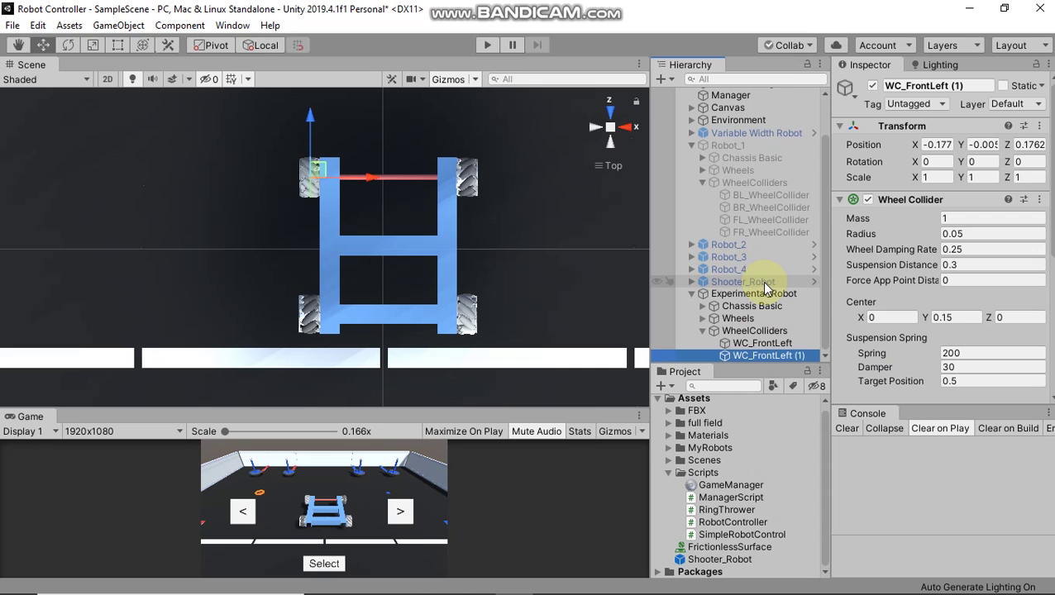
pyautogui.scroll(5, 360, 259)
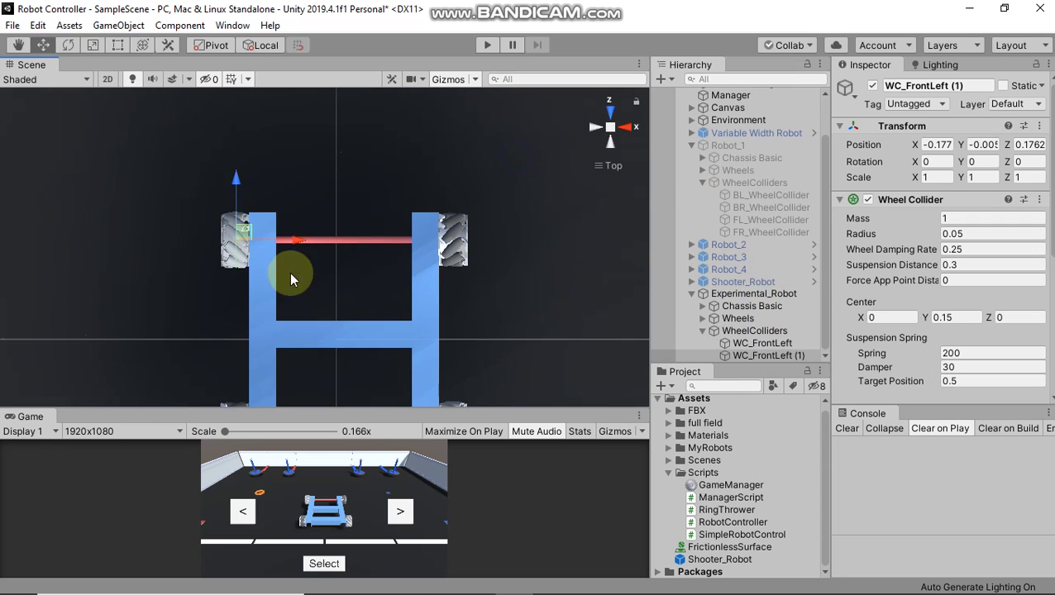
pyautogui.moveTo(402, 246); pyautogui.dragTo(531, 250)
pyautogui.scroll(5, 530, 251)
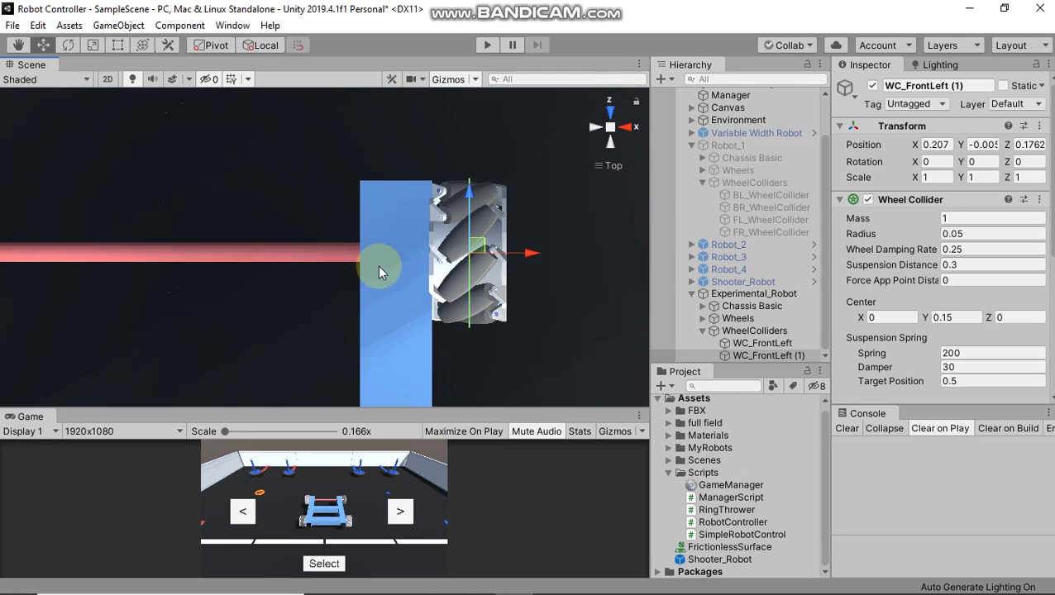
pyautogui.scroll(-4, 379, 269)
pyautogui.click(769, 356)
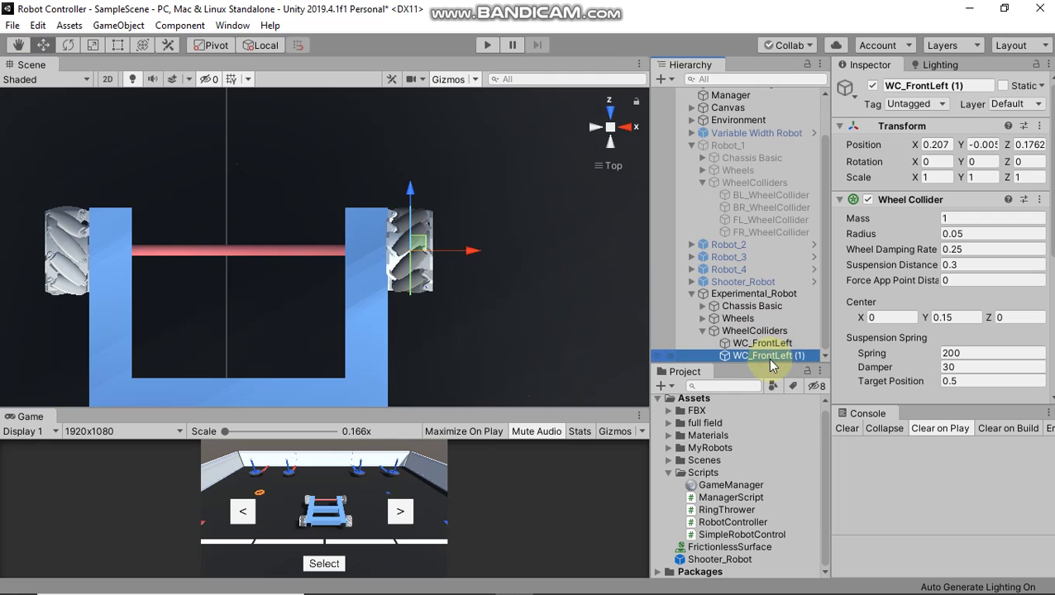
pyautogui.click(769, 357)
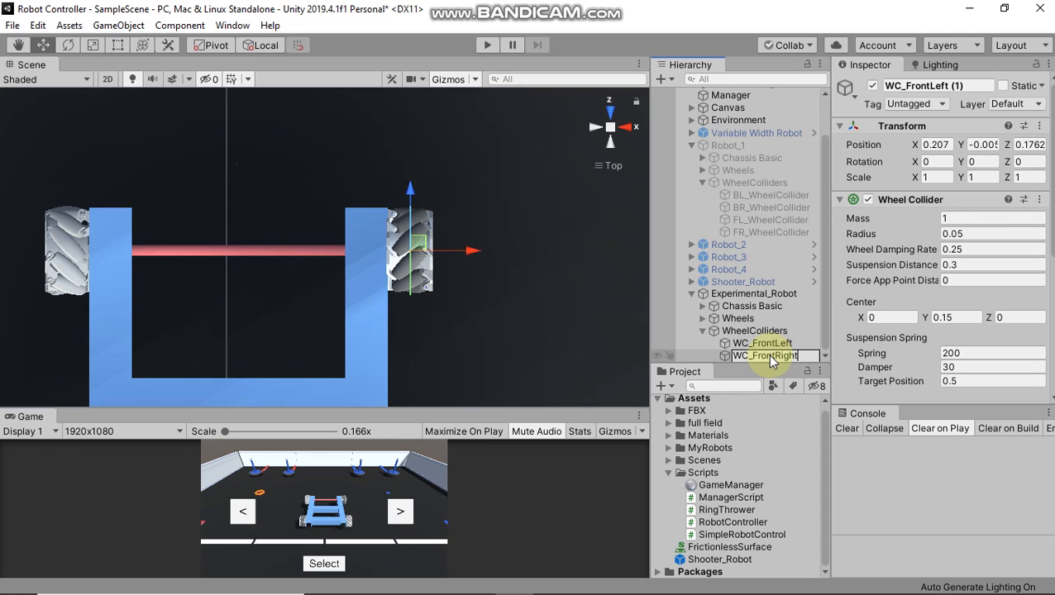
# Step: Name the copy WC_FrontRight and move it back toward the rear wheel
pyautogui.write('Right')
pyautogui.press('Return')
pyautogui.scroll(-3, 498, 262)
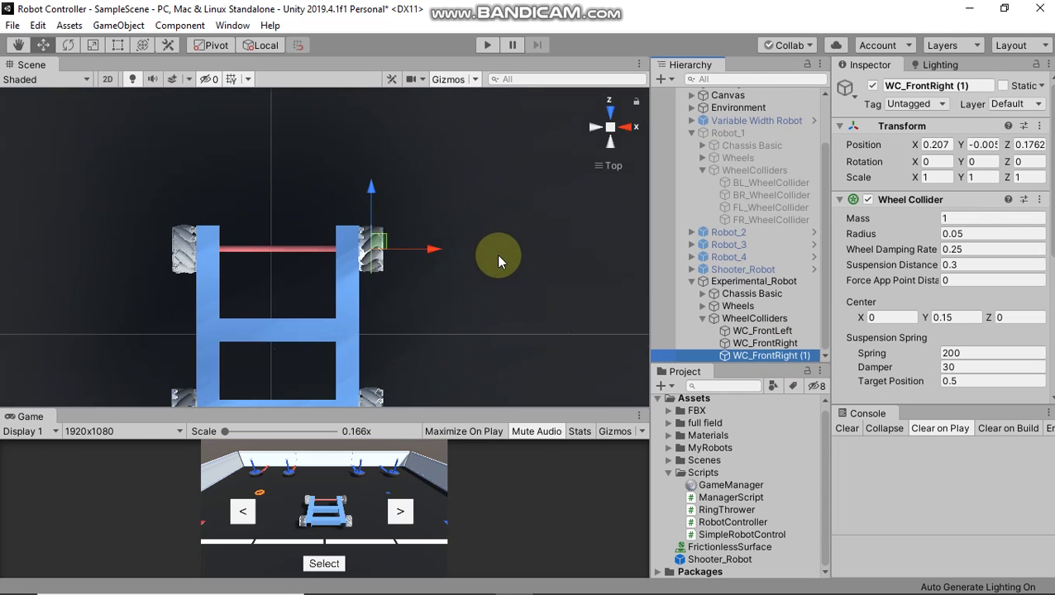
pyautogui.scroll(-2, 496, 248)
pyautogui.moveTo(396, 177); pyautogui.dragTo(395, 273)
pyautogui.scroll(4, 393, 248)
pyautogui.moveTo(389, 227); pyautogui.dragTo(523, 223, button='middle')
pyautogui.scroll(4, 496, 228)
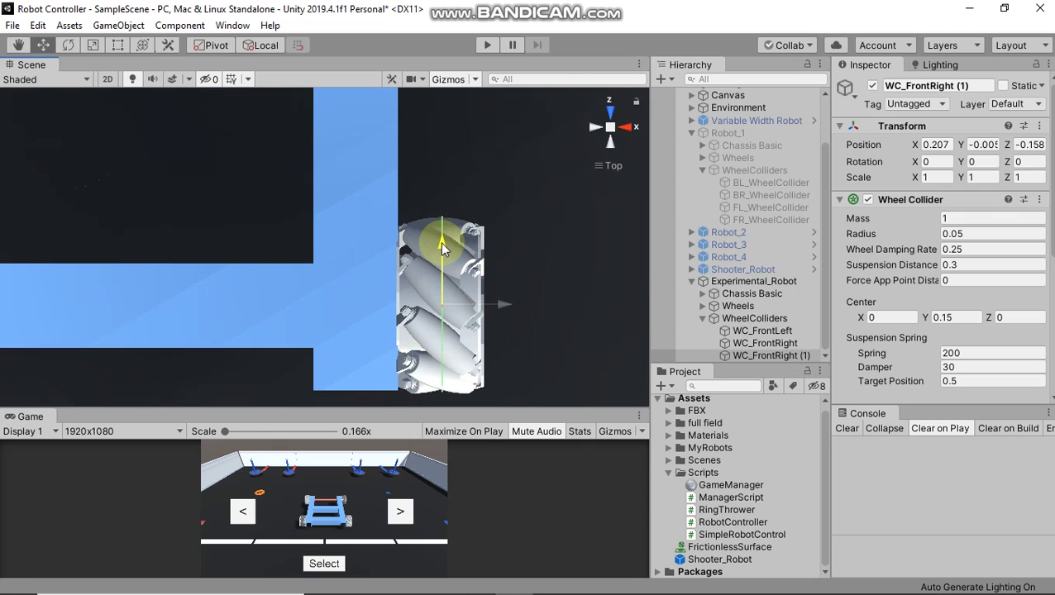
pyautogui.scroll(-5, 442, 247)
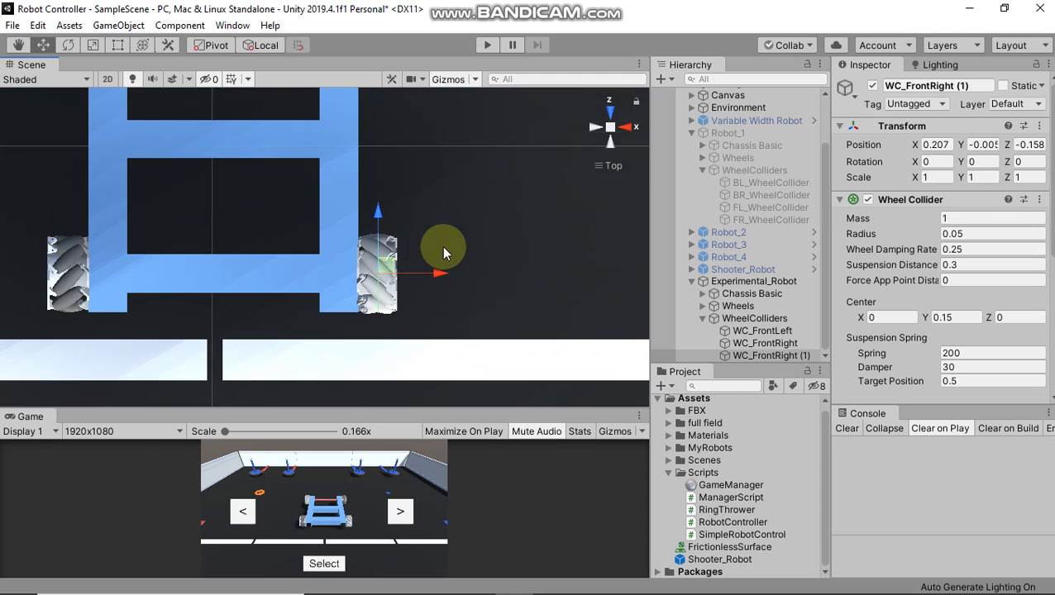
# Step: Duplicate WC_FrontRight (1), place the new copy on the left side at X -0.179, and begin renaming it
pyautogui.click(754, 355)
pyautogui.hotkey('ctrl', 'd')
pyautogui.scroll(-2, 547, 281)
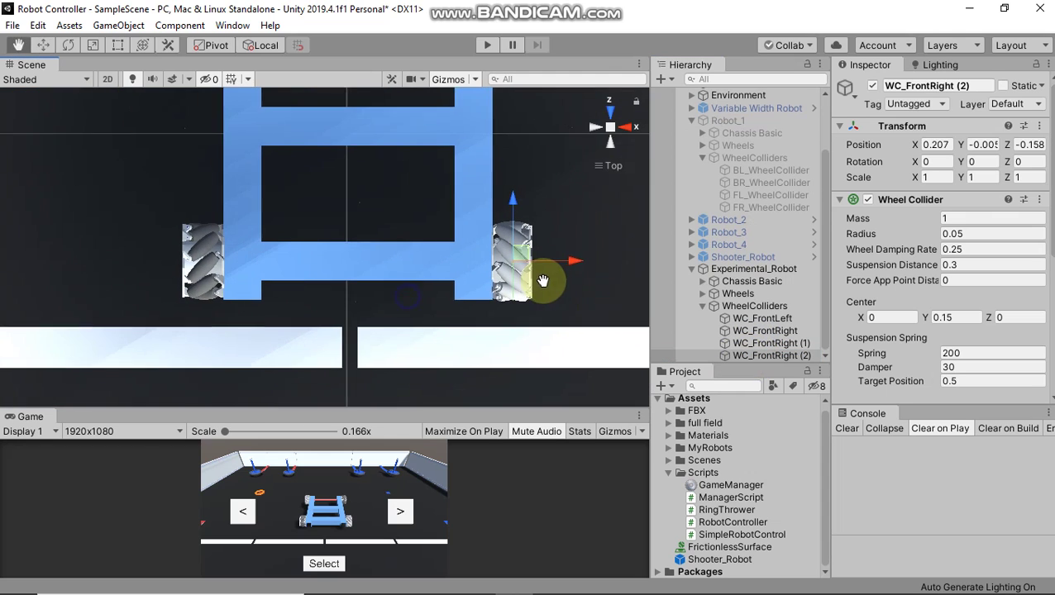
pyautogui.moveTo(524, 262); pyautogui.dragTo(294, 274)
pyautogui.scroll(1, 293, 273)
pyautogui.scroll(2, 301, 281)
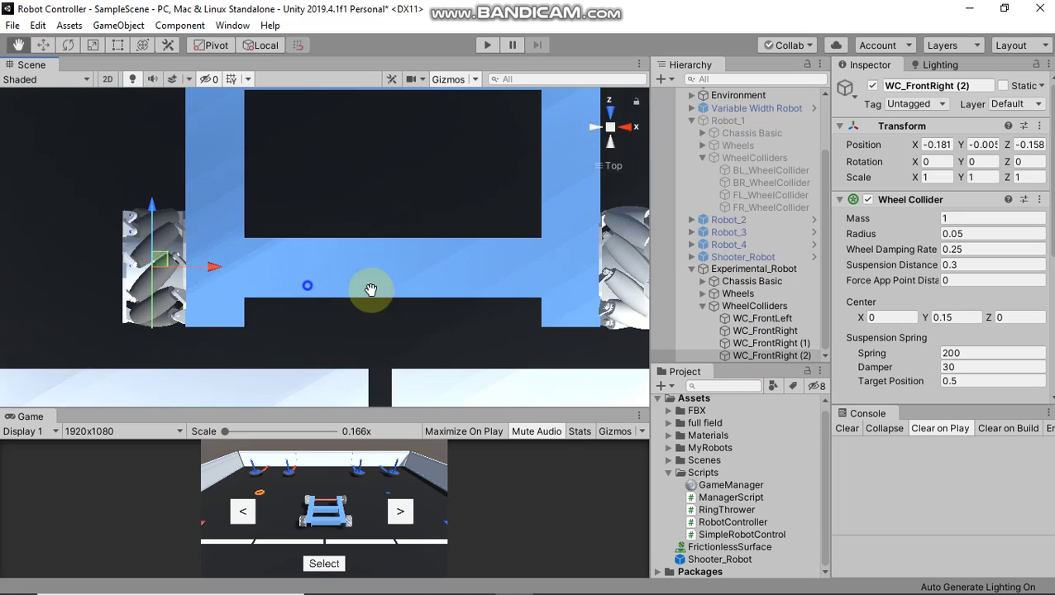
pyautogui.moveTo(313, 290); pyautogui.dragTo(448, 287, button='middle')
pyautogui.scroll(2, 413, 287)
pyautogui.moveTo(392, 287); pyautogui.dragTo(394, 287)
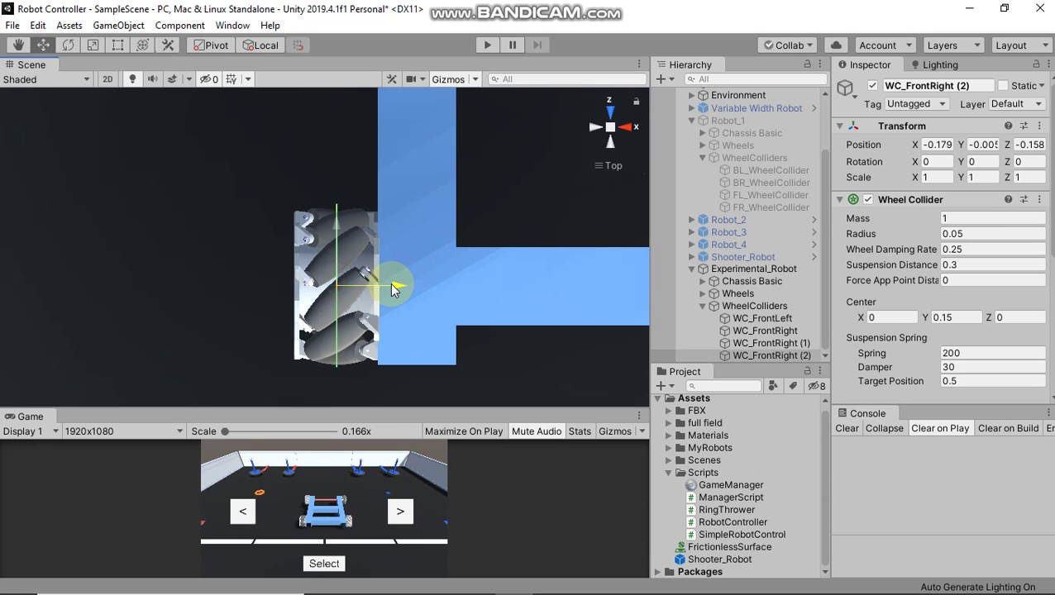
pyautogui.click(768, 357)
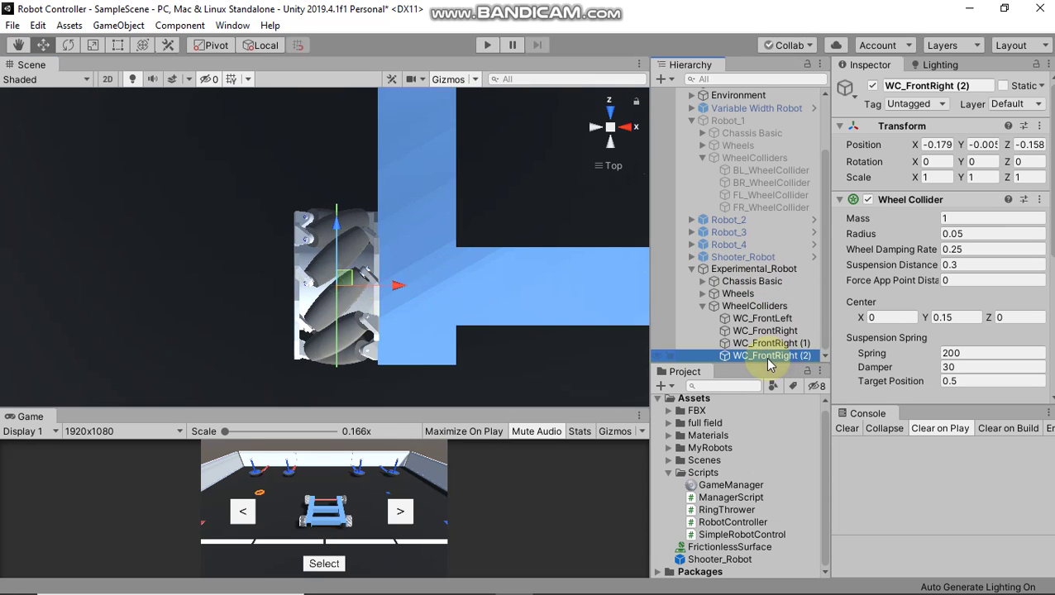
pyautogui.click(768, 357)
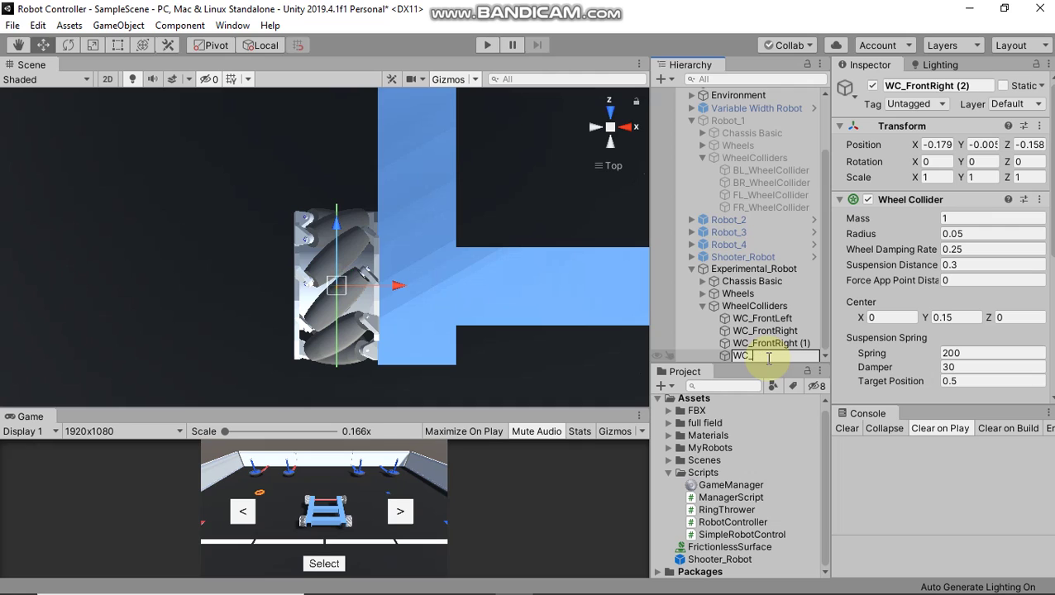
# Step: Rename WC_FrontRight (2) to WC_BackLeft and WC_FrontRight (1) to WC_BackRight
pyautogui.write('WC_BackLeft')
pyautogui.press('Return')
pyautogui.press('Up')
pyautogui.press('F2')
pyautogui.press('BackSpace')
pyautogui.press('BackSpace')
pyautogui.press('BackSpace')
pyautogui.press('BackSpace')
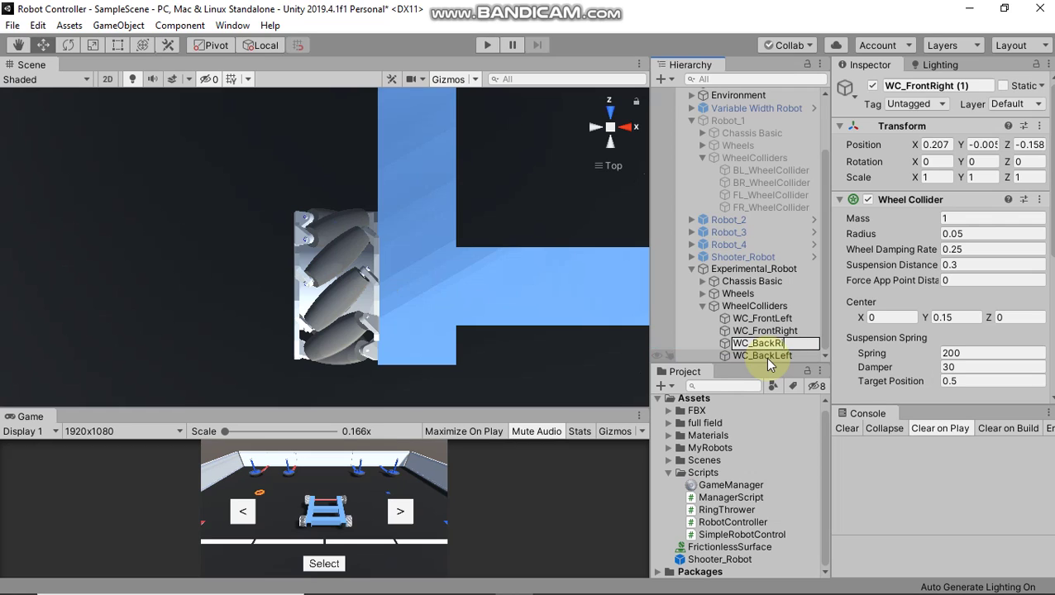
pyautogui.press('Return')
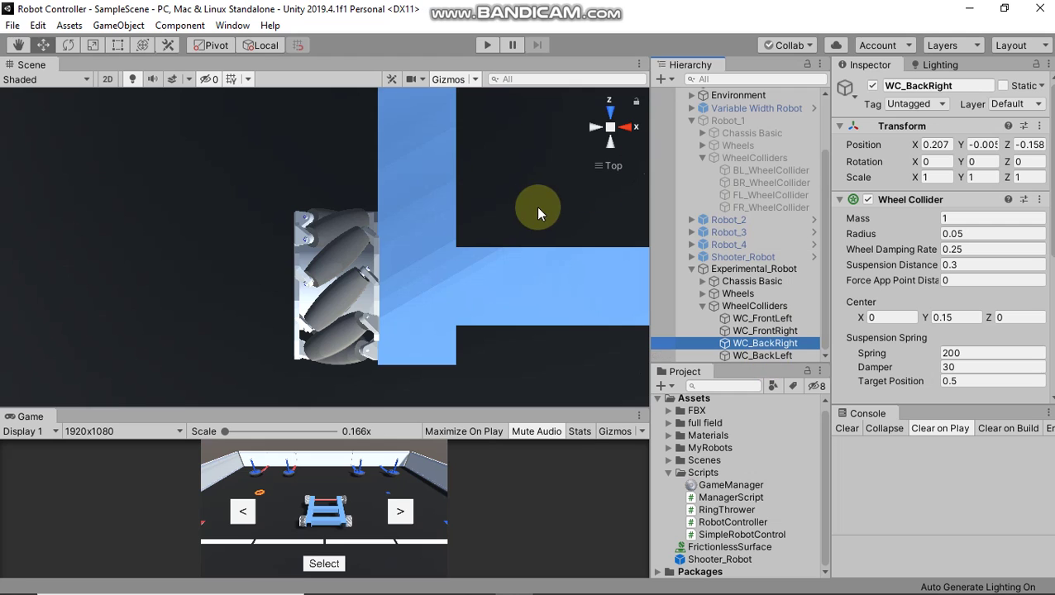
pyautogui.scroll(-2, 546, 206)
pyautogui.scroll(-3, 525, 214)
pyautogui.moveTo(417, 189)
pyautogui.mouseDown(button='right')
pyautogui.moveTo(380, 256)
pyautogui.moveTo(615, 115)
pyautogui.moveTo(579, 136)
pyautogui.moveTo(398, 147)
pyautogui.moveTo(413, 195)
pyautogui.mouseUp(button='right')
pyautogui.scroll(-3, 413, 195)
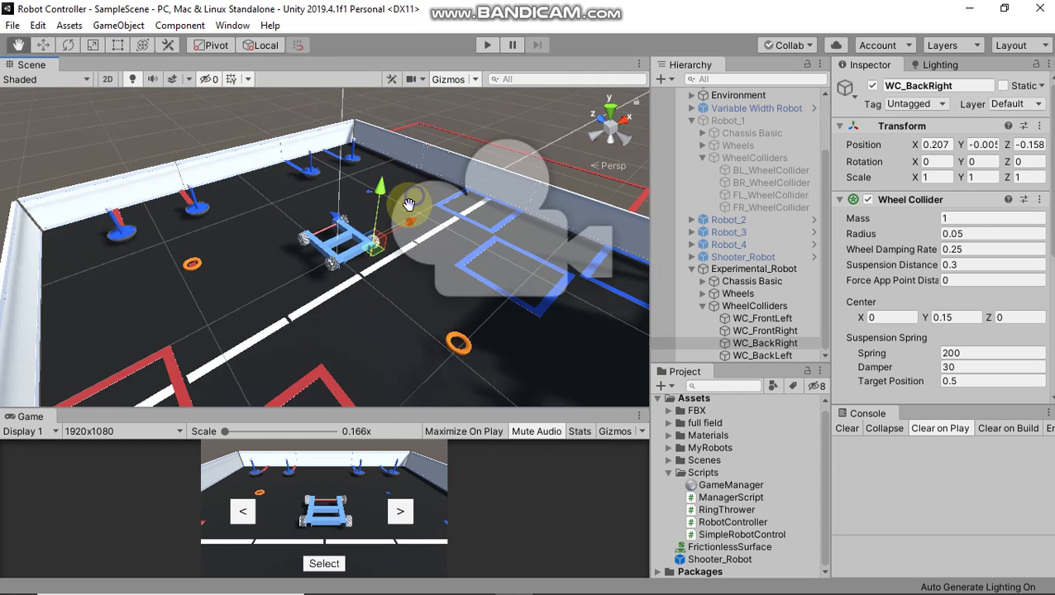
pyautogui.scroll(5, 422, 194)
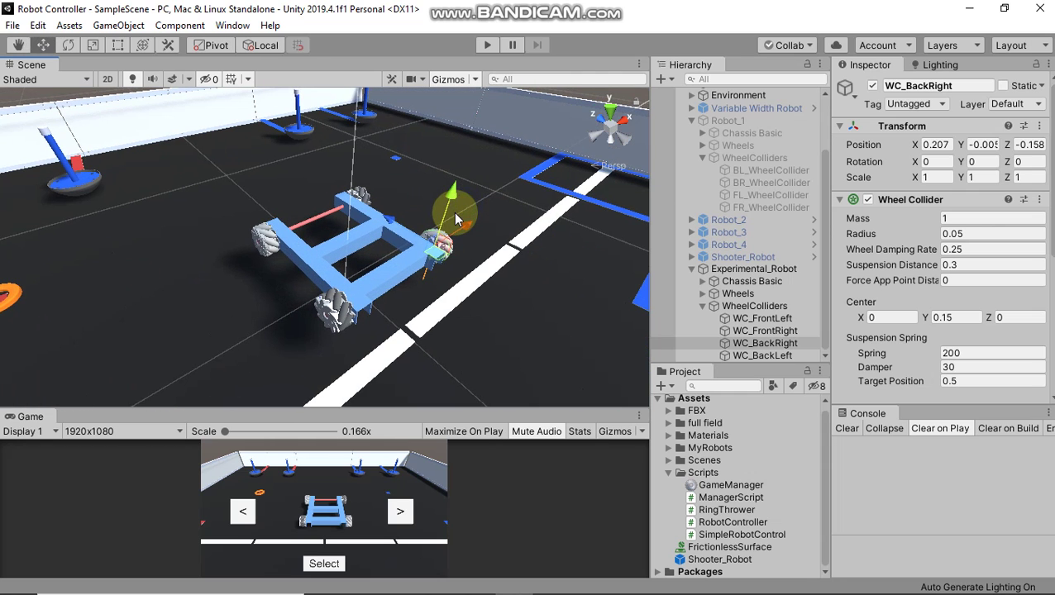
# Step: Select Experimental_Robot, collapse its Rigidbody and Box Collider components, and clear the console
pyautogui.click(781, 268)
pyautogui.scroll(-5, 864, 240)
pyautogui.click(864, 237)
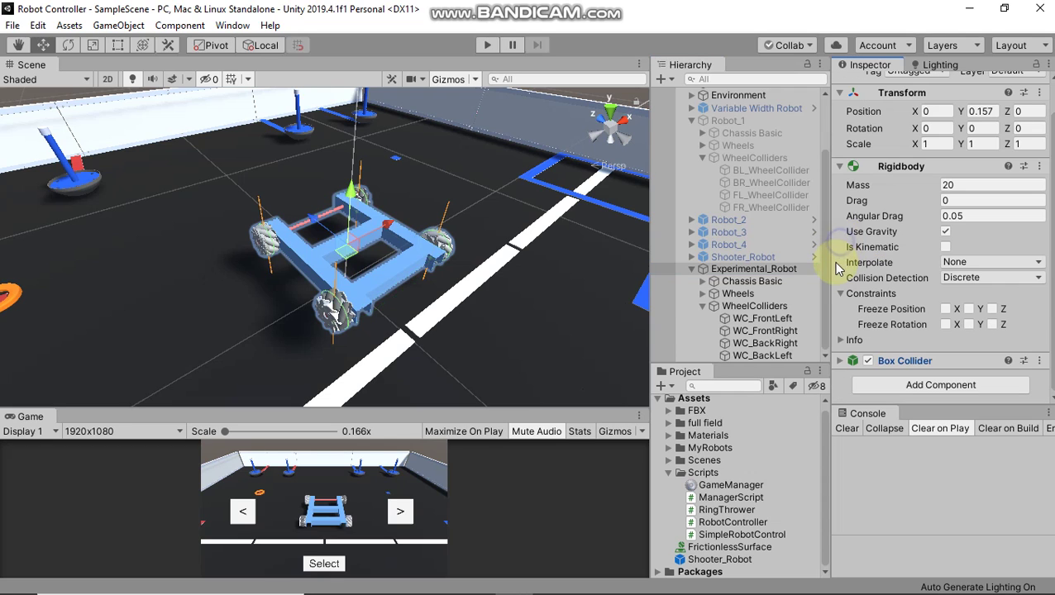
pyautogui.click(843, 167)
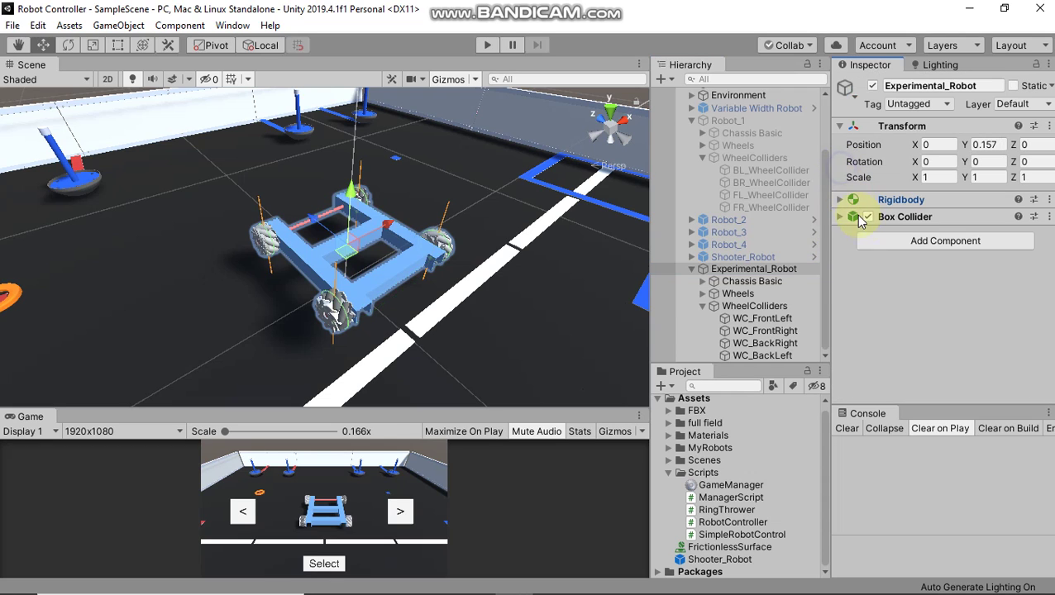
pyautogui.click(845, 429)
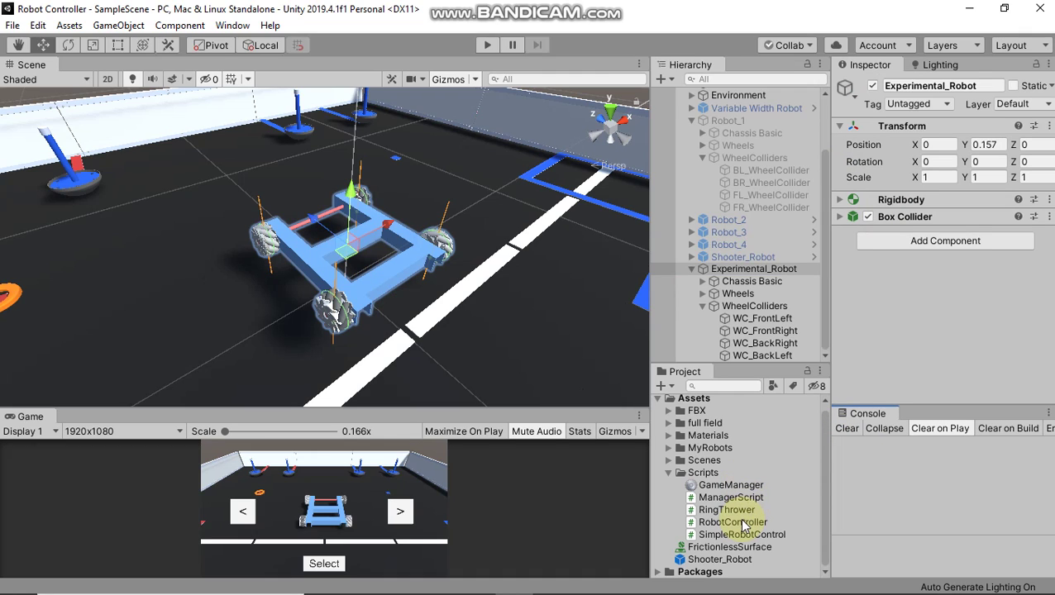
# Step: Add the RobotController script and set its Robot field to Experimental_Robot
pyautogui.moveTo(741, 525); pyautogui.dragTo(936, 298)
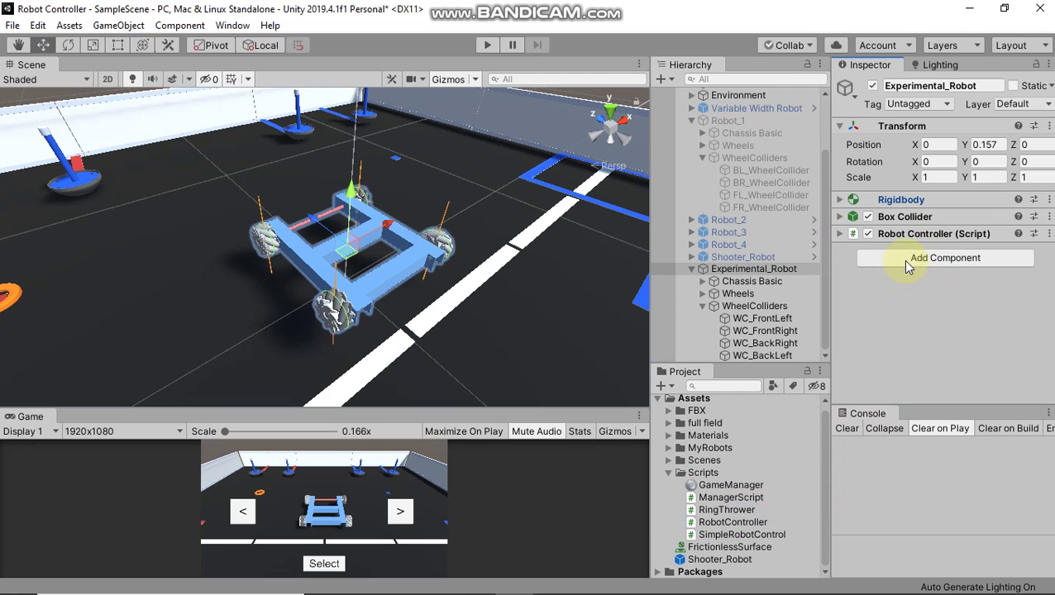
pyautogui.click(851, 233)
pyautogui.scroll(-1, 855, 222)
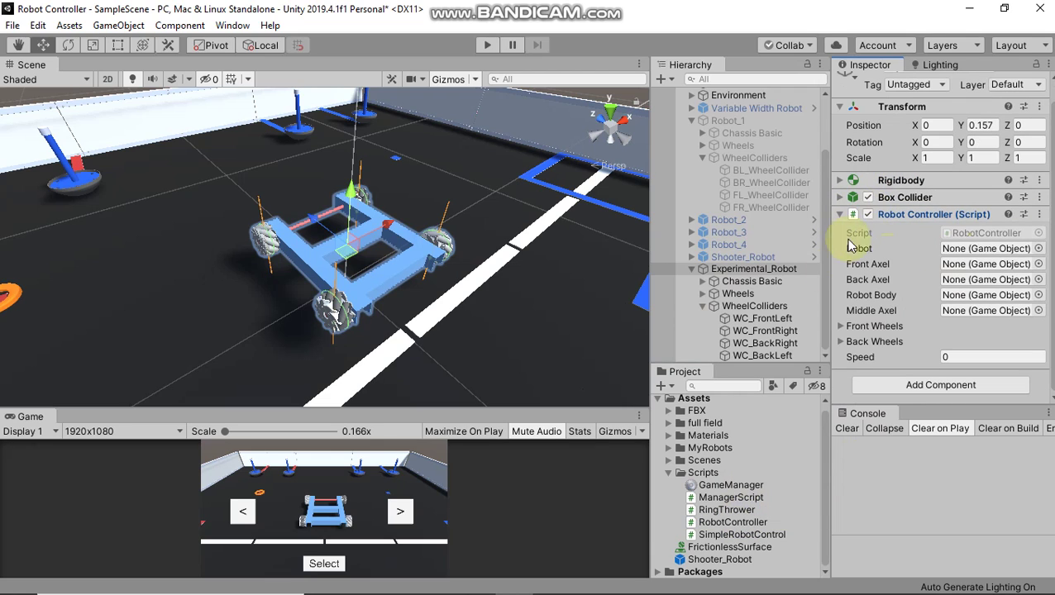
pyautogui.moveTo(829, 324); pyautogui.dragTo(808, 322)
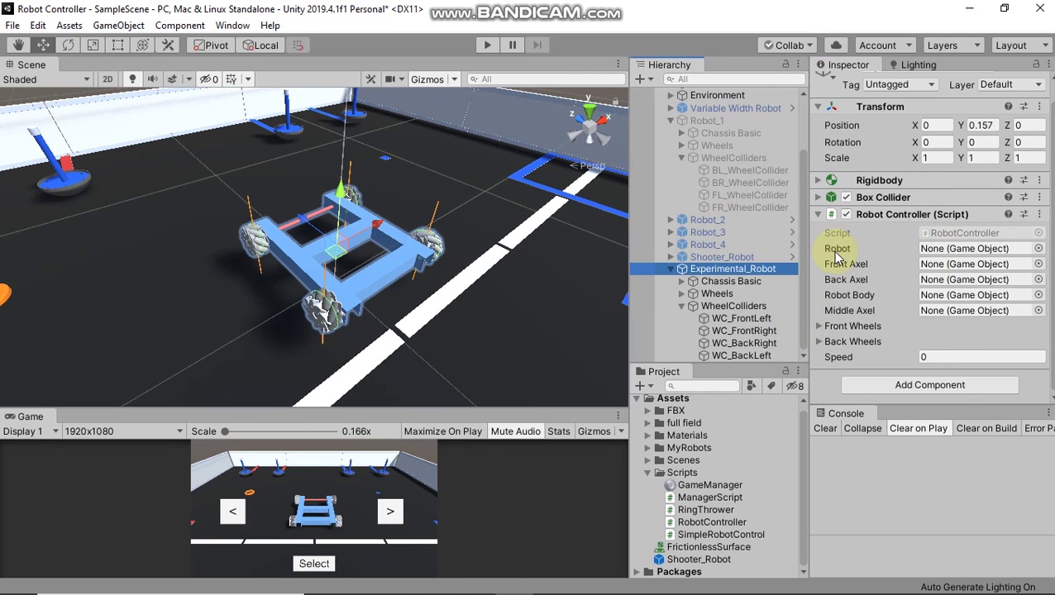
pyautogui.moveTo(742, 269); pyautogui.dragTo(969, 253)
pyautogui.click(680, 298)
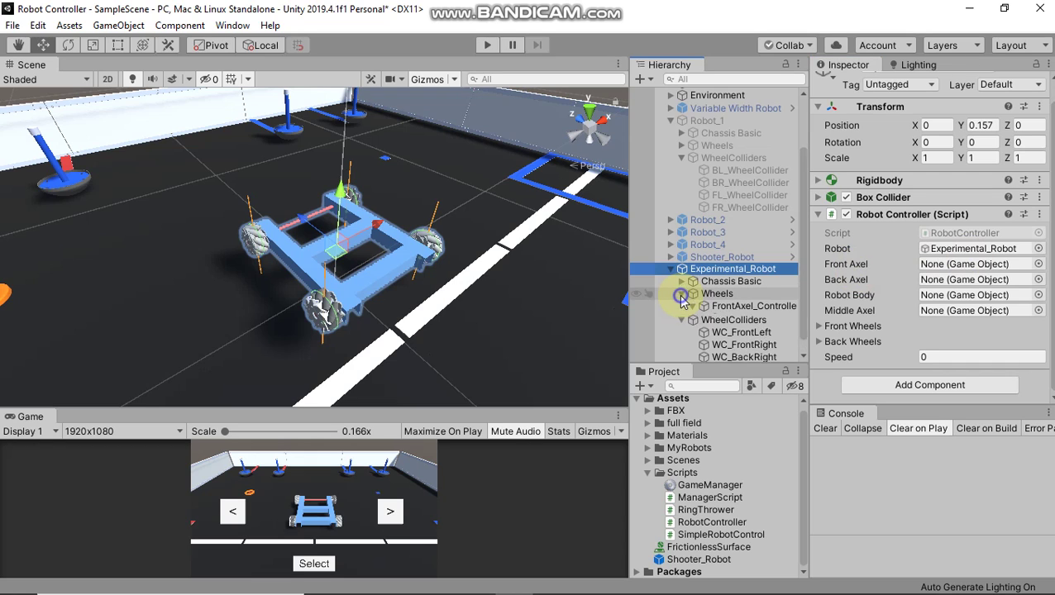
# Step: Expand Wheels and inspect each axle controller, axle and wheel part in turn
pyautogui.click(680, 295)
pyautogui.scroll(-3, 719, 248)
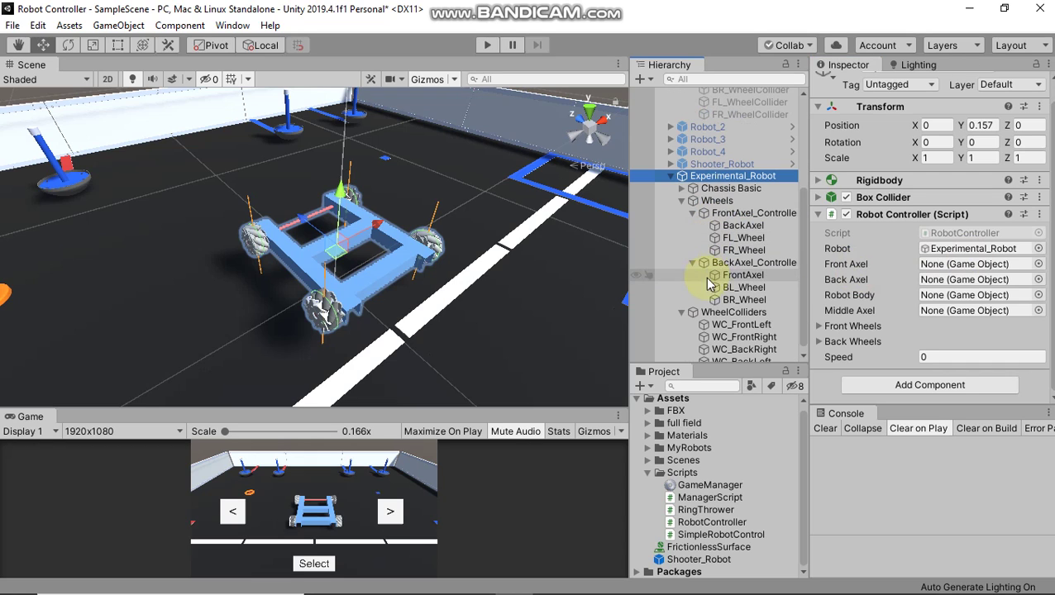
pyautogui.click(742, 225)
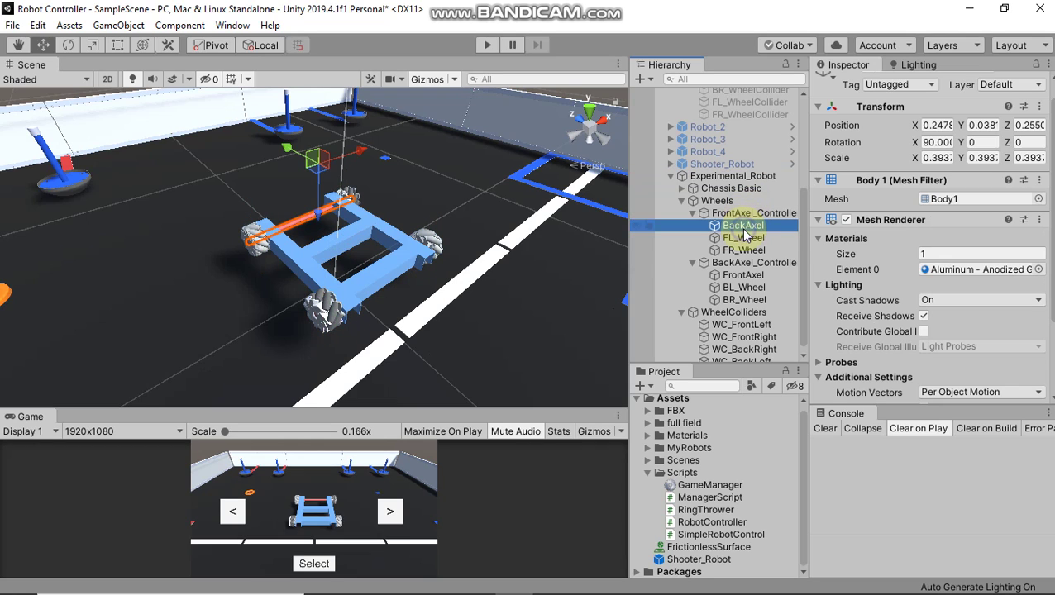
pyautogui.click(742, 237)
pyautogui.click(743, 252)
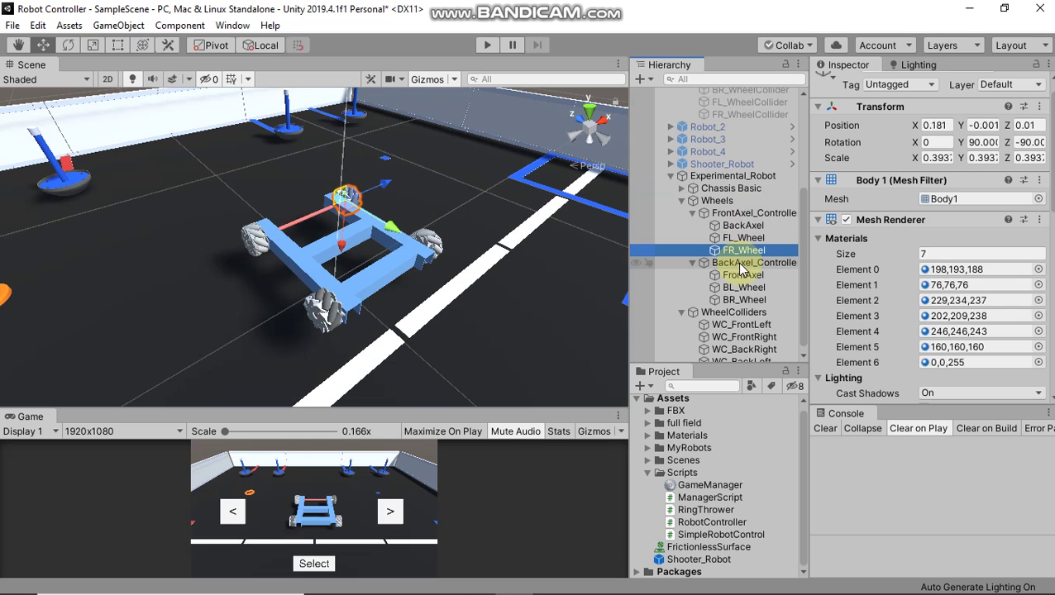
pyautogui.click(740, 262)
pyautogui.click(739, 276)
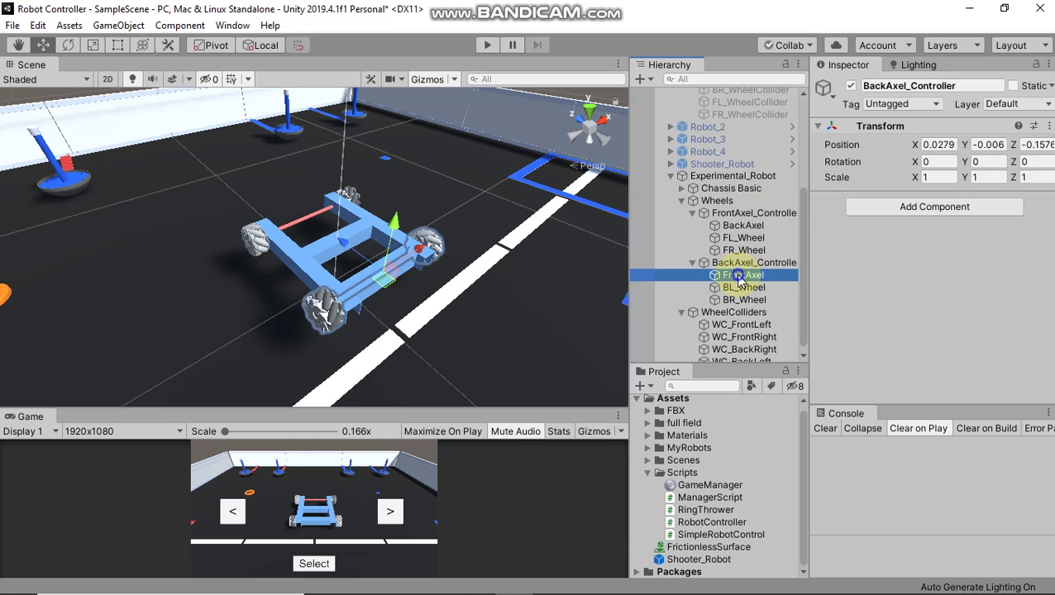
pyautogui.click(740, 286)
pyautogui.click(740, 300)
pyautogui.click(740, 291)
pyautogui.click(740, 299)
pyautogui.click(744, 263)
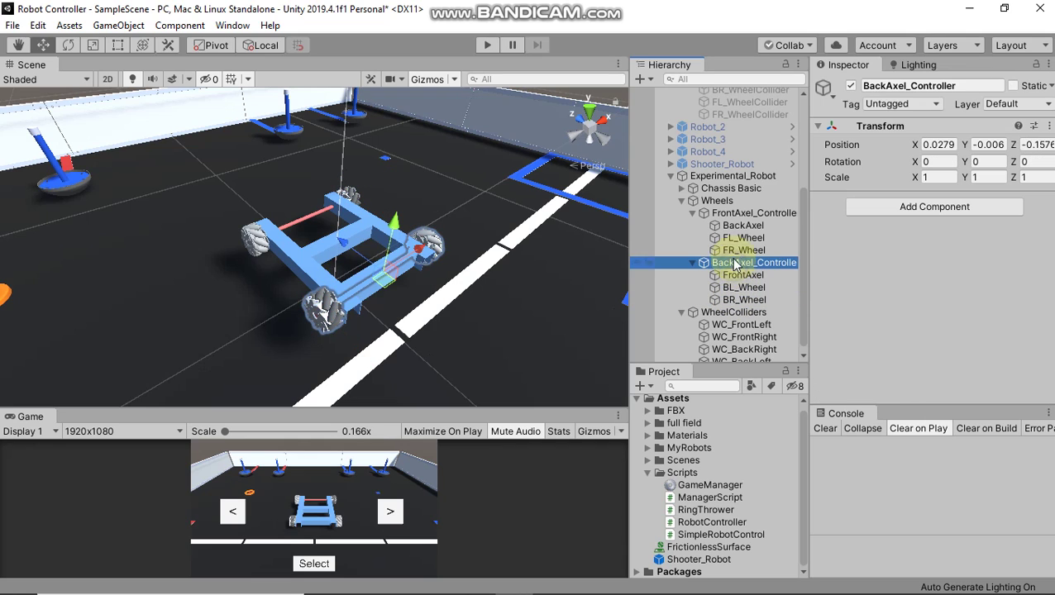
pyautogui.click(736, 214)
pyautogui.click(740, 275)
pyautogui.click(740, 263)
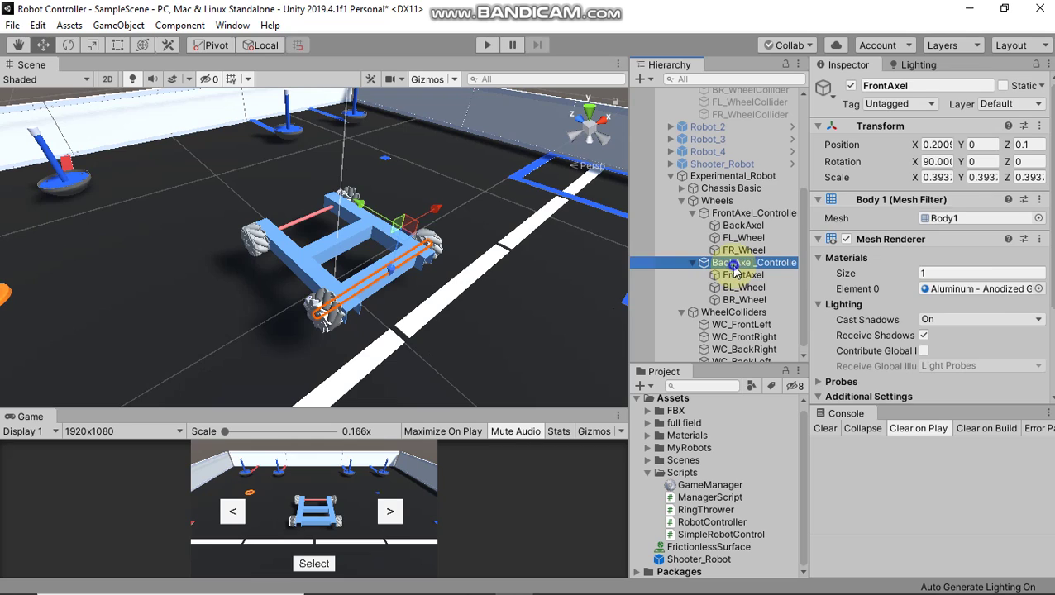
# Step: Nudge FrontAxel_Controller forward with the move gizmo, then reselect Experimental_Robot
pyautogui.click(744, 213)
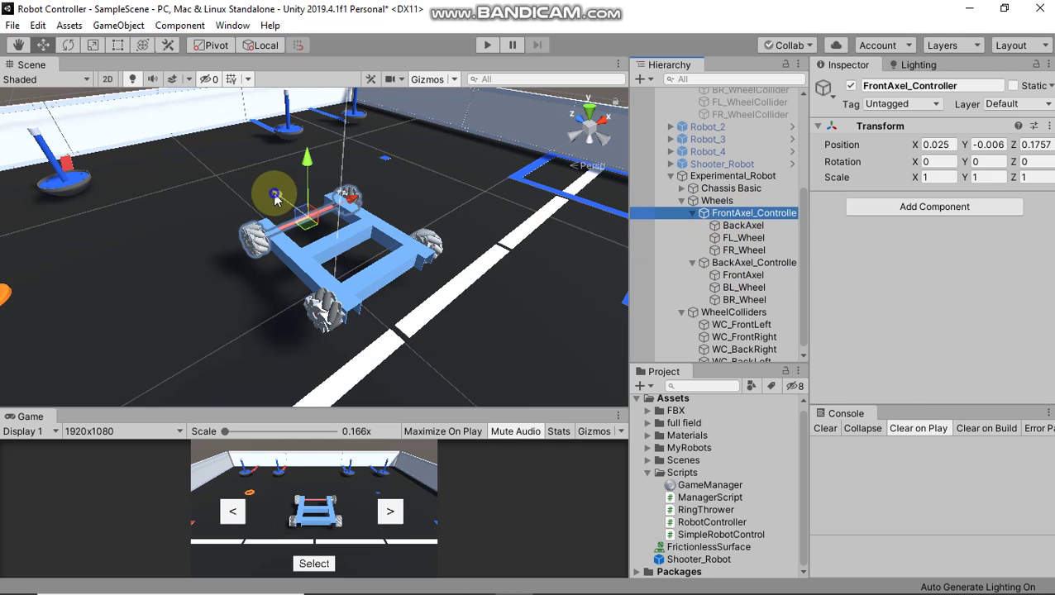
pyautogui.moveTo(286, 215); pyautogui.dragTo(277, 193)
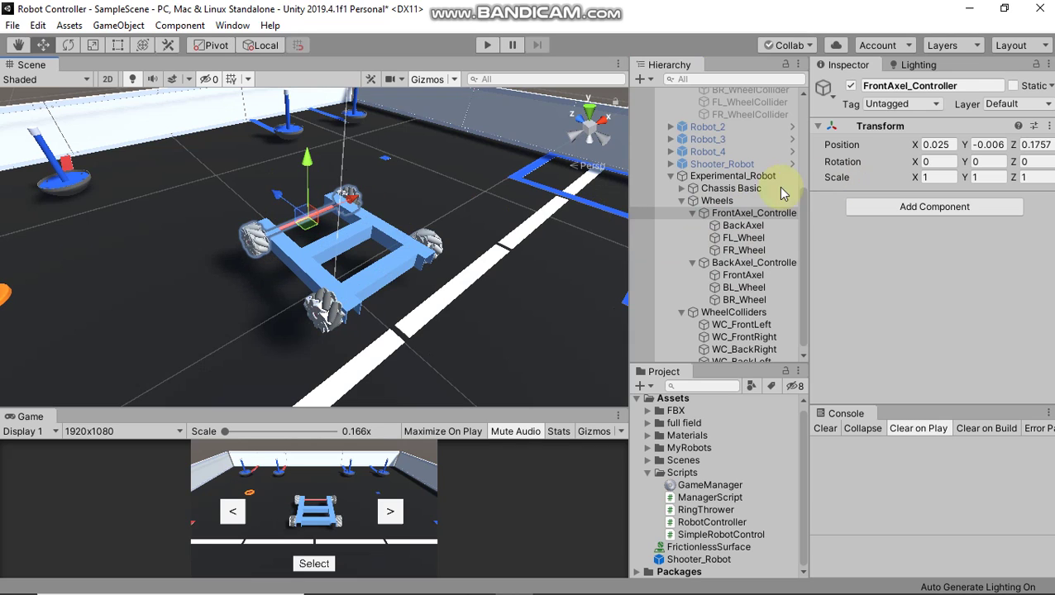
pyautogui.click(744, 188)
pyautogui.click(732, 176)
pyautogui.scroll(-1, 925, 200)
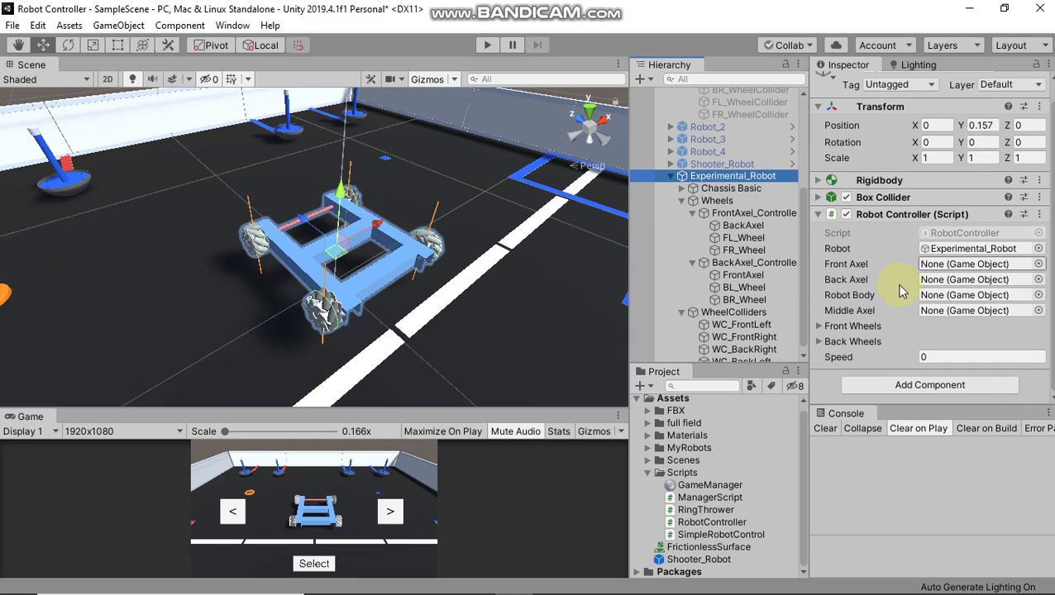
# Step: Assign FrontAxel_Controller, BackAxel_Controller and Experimental_Robot to Front Axel, Back Axel and Robot Body; set Speed 0.5
pyautogui.moveTo(740, 213); pyautogui.dragTo(951, 264)
pyautogui.moveTo(742, 262); pyautogui.dragTo(936, 281)
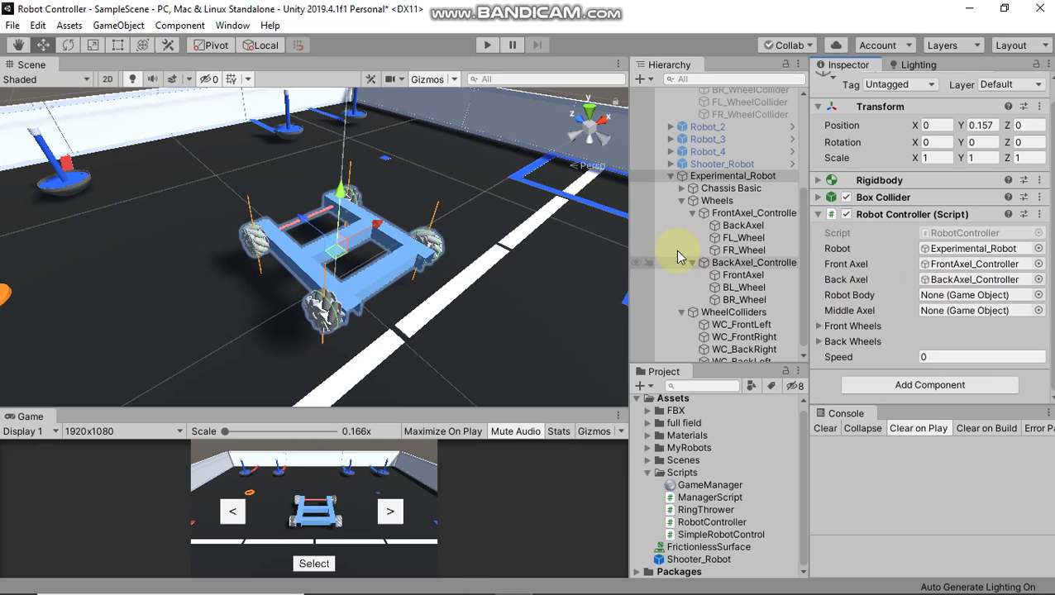
pyautogui.moveTo(718, 175); pyautogui.dragTo(924, 299)
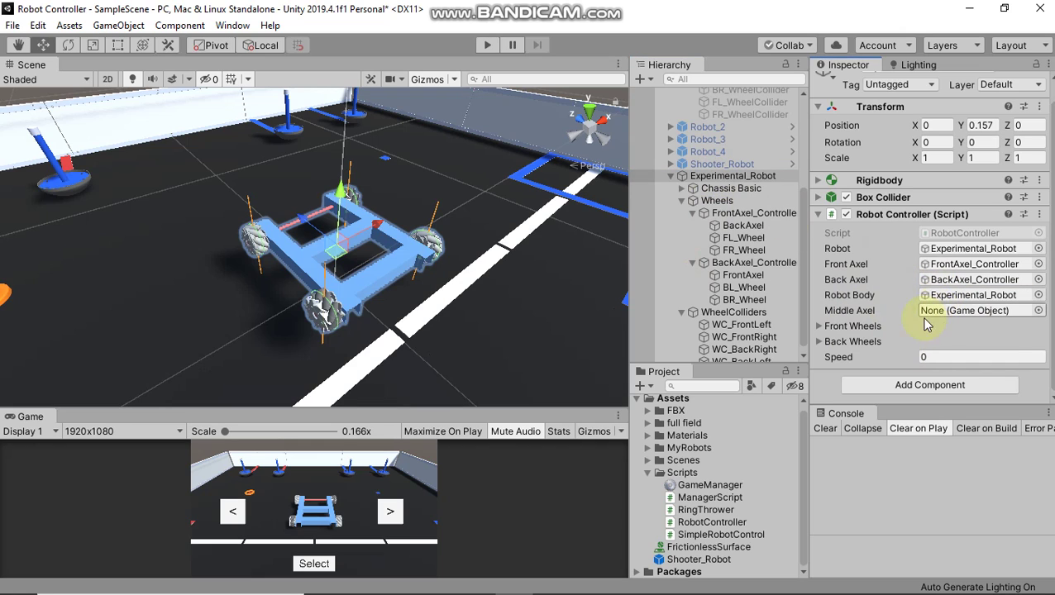
pyautogui.click(930, 358)
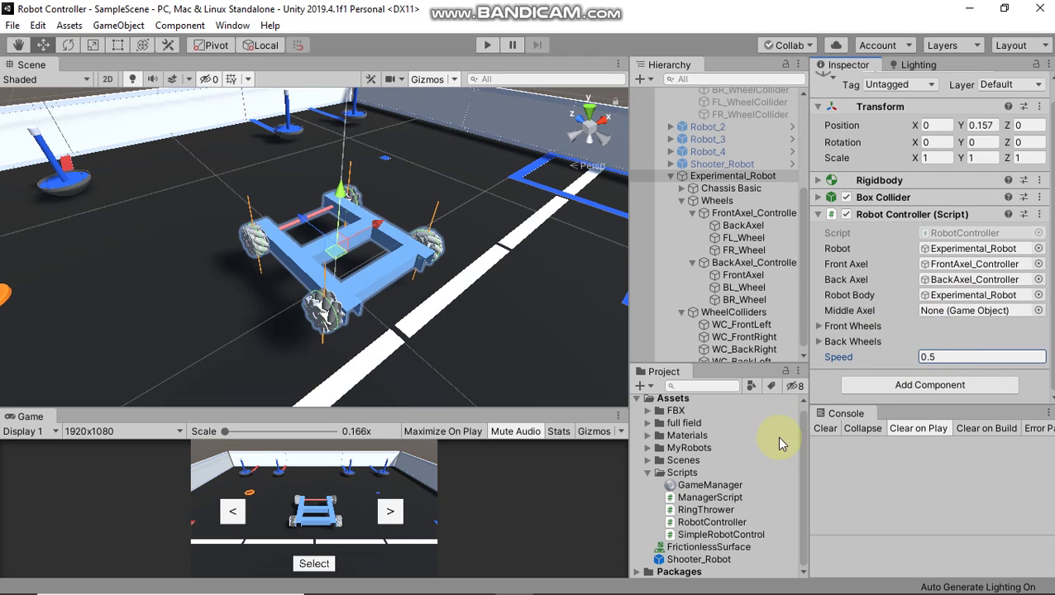
pyautogui.click(824, 430)
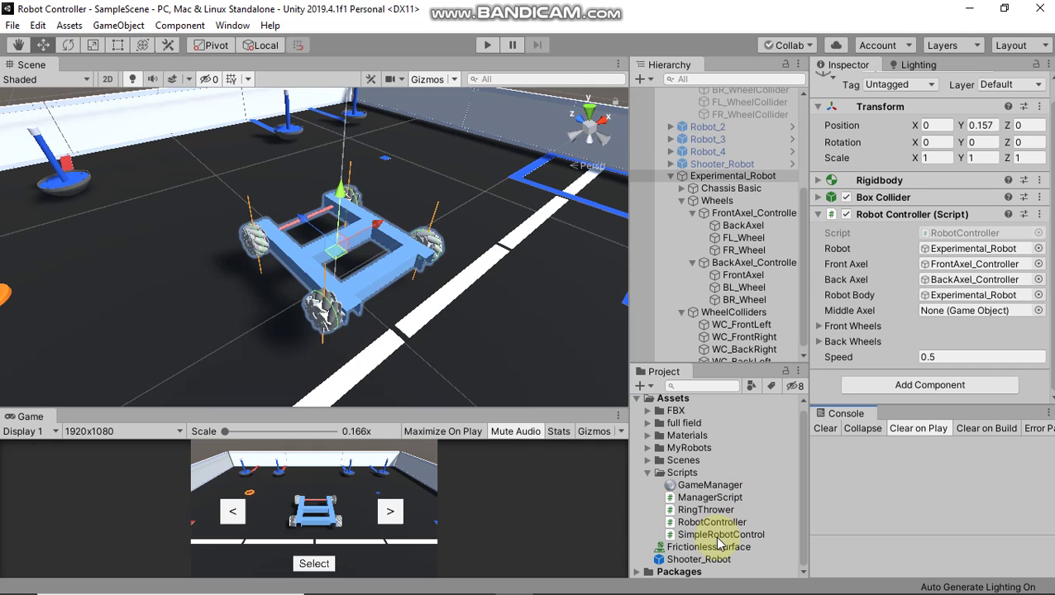
# Step: Add SimpleRobotControl to Experimental_Robot and assign the WC_FrontRight, WC_FrontLeft and WC_BackRight colliders
pyautogui.moveTo(717, 541); pyautogui.dragTo(927, 396)
pyautogui.scroll(-5, 938, 331)
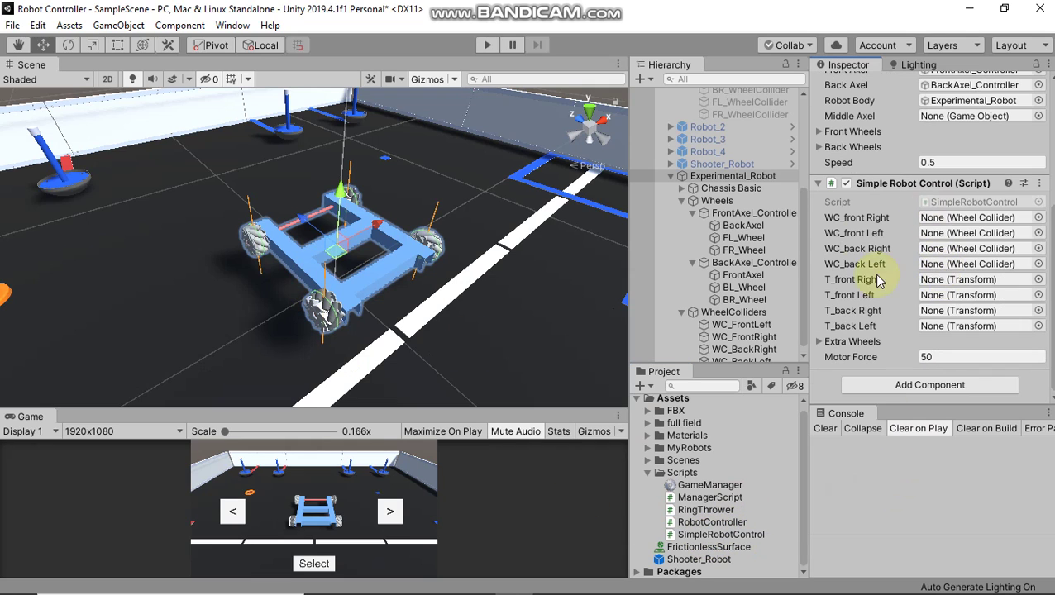
pyautogui.scroll(-1, 632, 217)
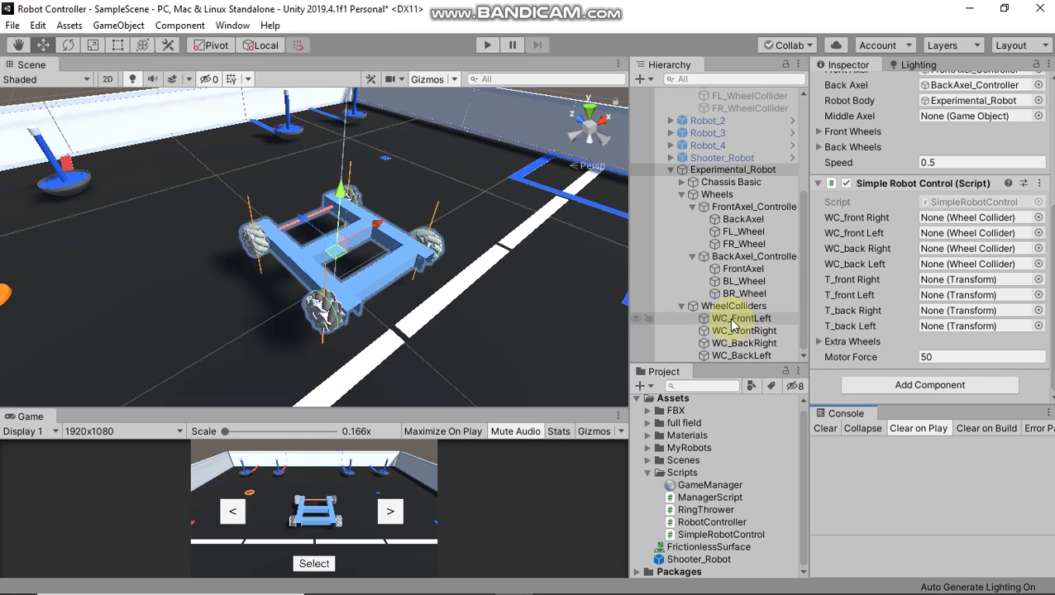
pyautogui.moveTo(736, 330); pyautogui.dragTo(994, 222)
pyautogui.moveTo(743, 319); pyautogui.dragTo(976, 234)
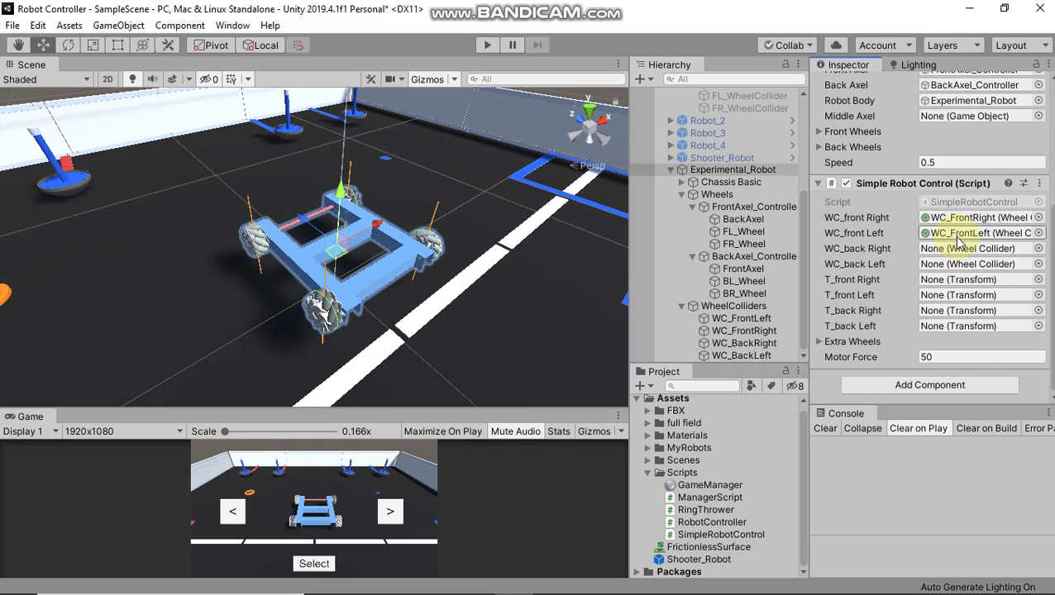
pyautogui.moveTo(744, 343); pyautogui.dragTo(966, 265)
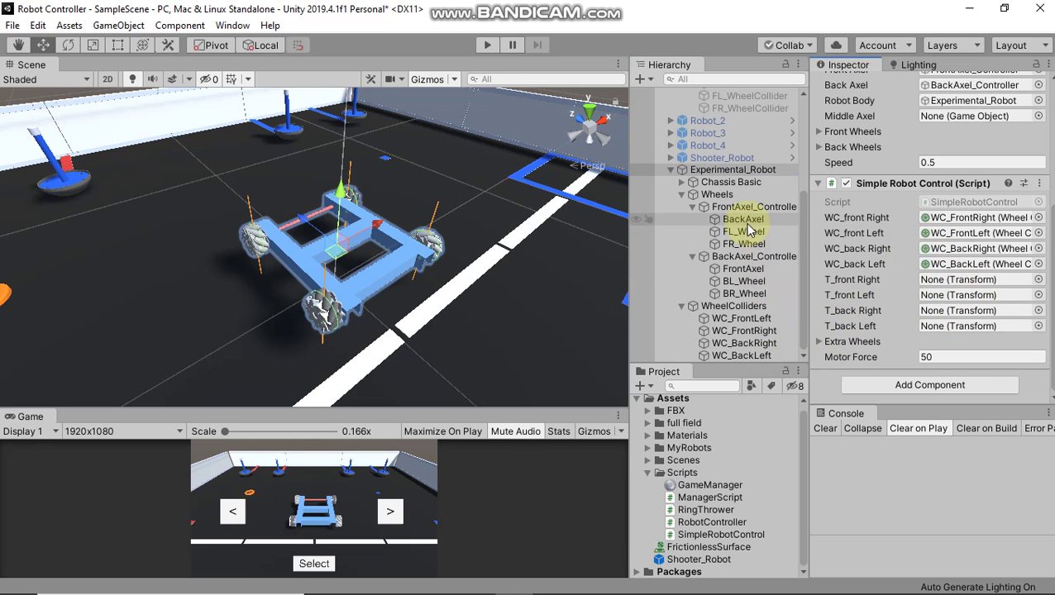
# Step: Assign FrontAxel_Controller, FL_Wheel, BackAxel_Controller and BL_Wheel as transforms, and set Motor Force to 1
pyautogui.moveTo(746, 213); pyautogui.dragTo(942, 285)
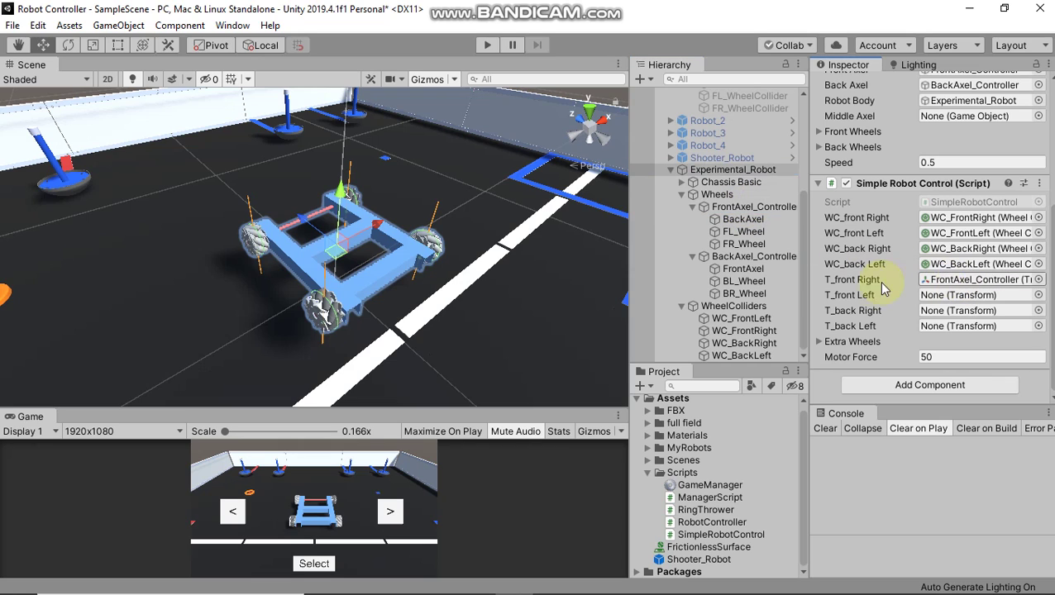
pyautogui.click(746, 234)
pyautogui.moveTo(747, 237); pyautogui.dragTo(849, 298)
pyautogui.moveTo(916, 305); pyautogui.dragTo(959, 303)
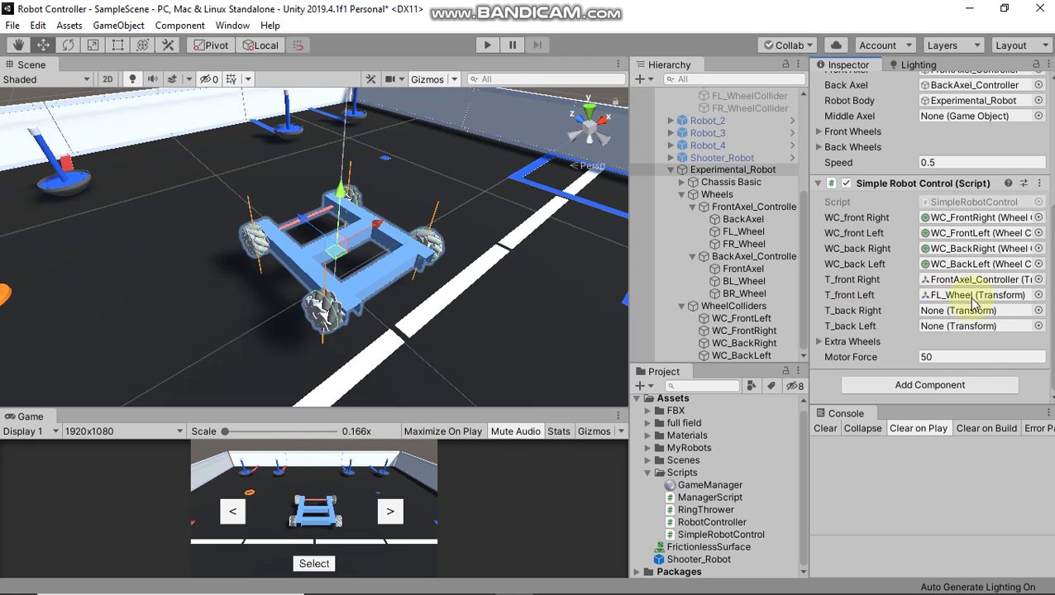
pyautogui.moveTo(733, 257); pyautogui.dragTo(932, 313)
pyautogui.moveTo(736, 282); pyautogui.dragTo(951, 329)
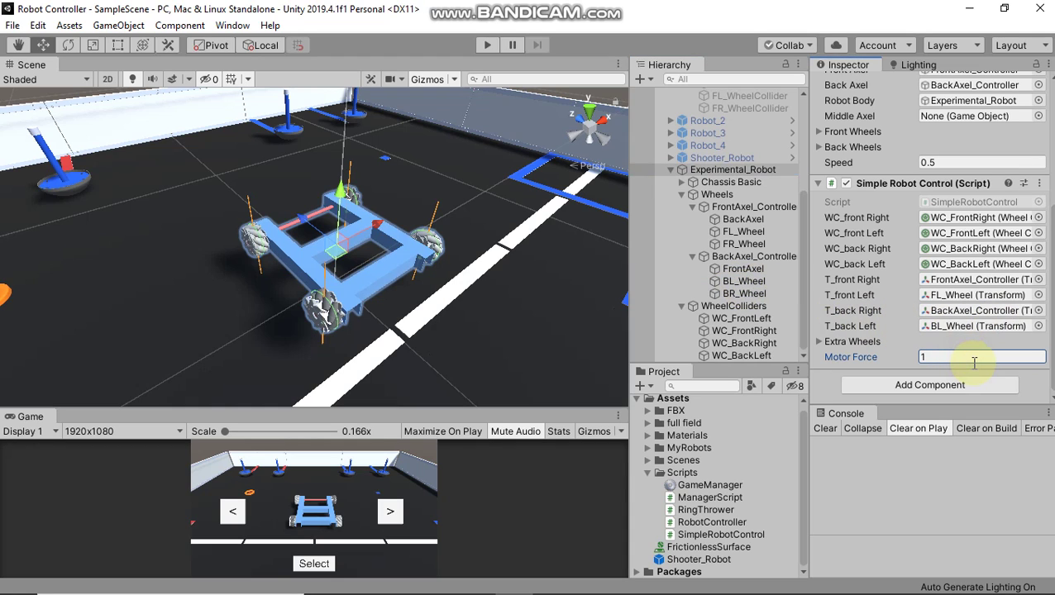
pyautogui.press('Return')
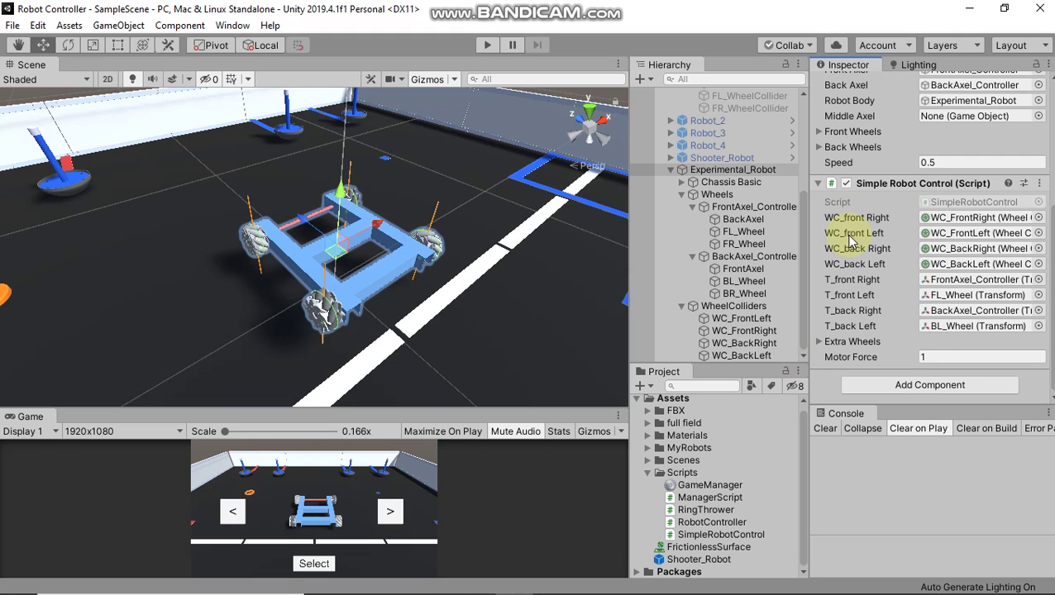
# Step: Collapse the hierarchy and drop Experimental_Robot into Canvas's Game Manager Robots list as Element 5
pyautogui.click(827, 428)
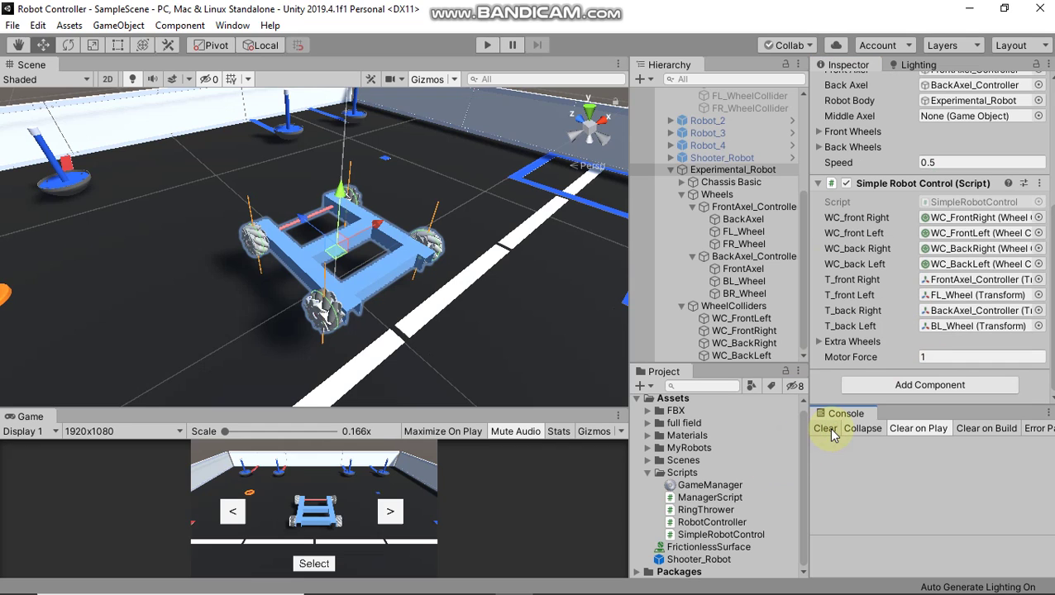
pyautogui.click(670, 169)
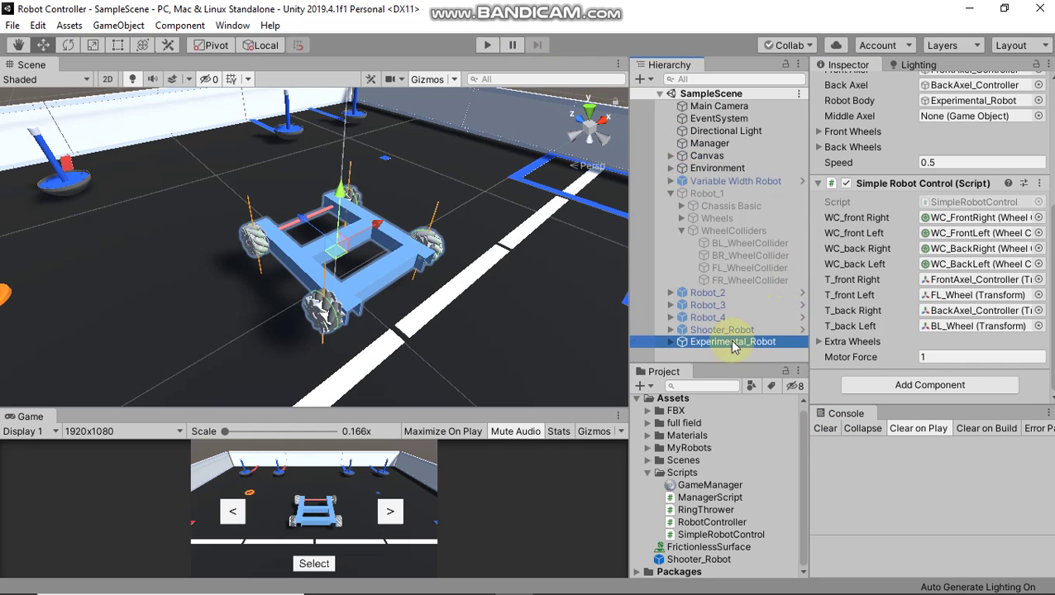
pyautogui.click(671, 193)
pyautogui.click(674, 283)
pyautogui.click(706, 156)
pyautogui.scroll(-5, 975, 215)
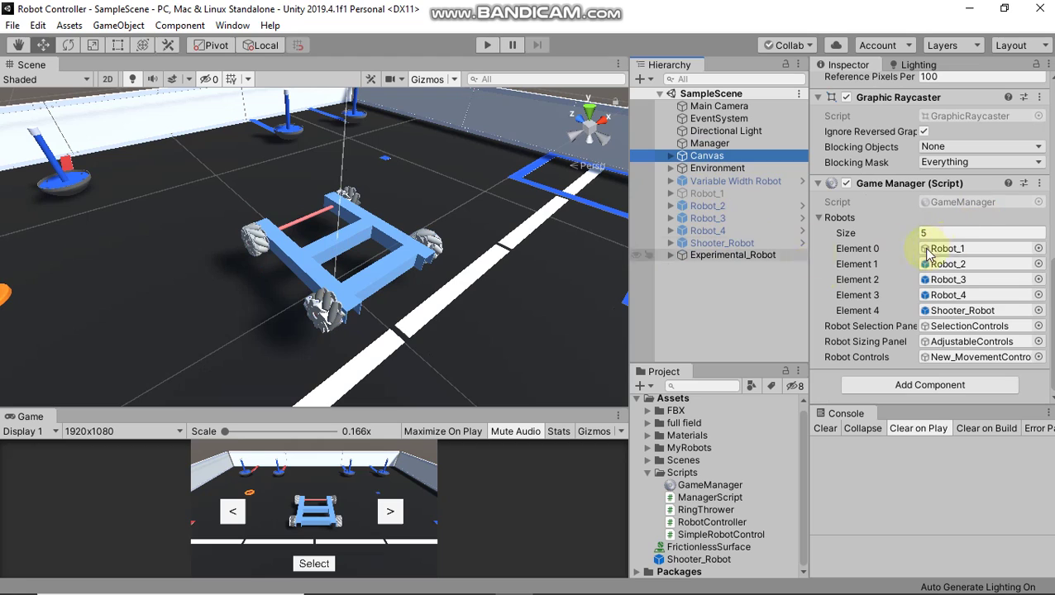
pyautogui.moveTo(692, 255); pyautogui.dragTo(949, 225)
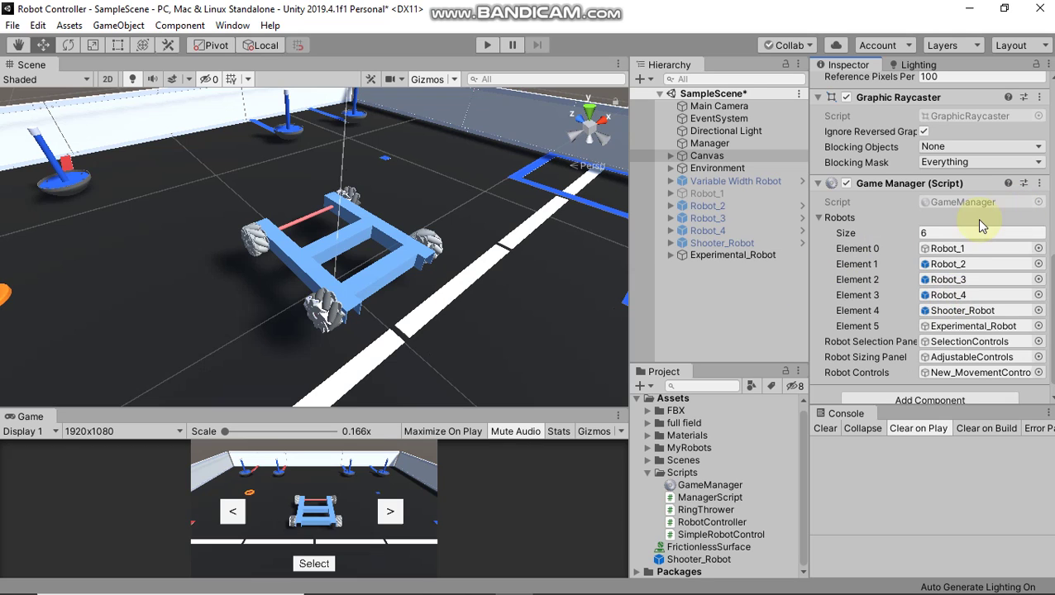
# Step: Toggle Experimental_Robot and Robot_1 active states, enter Play mode, and choose Experimental_Robot
pyautogui.click(698, 252)
pyautogui.hotkey('alt', 'shift', 'a')
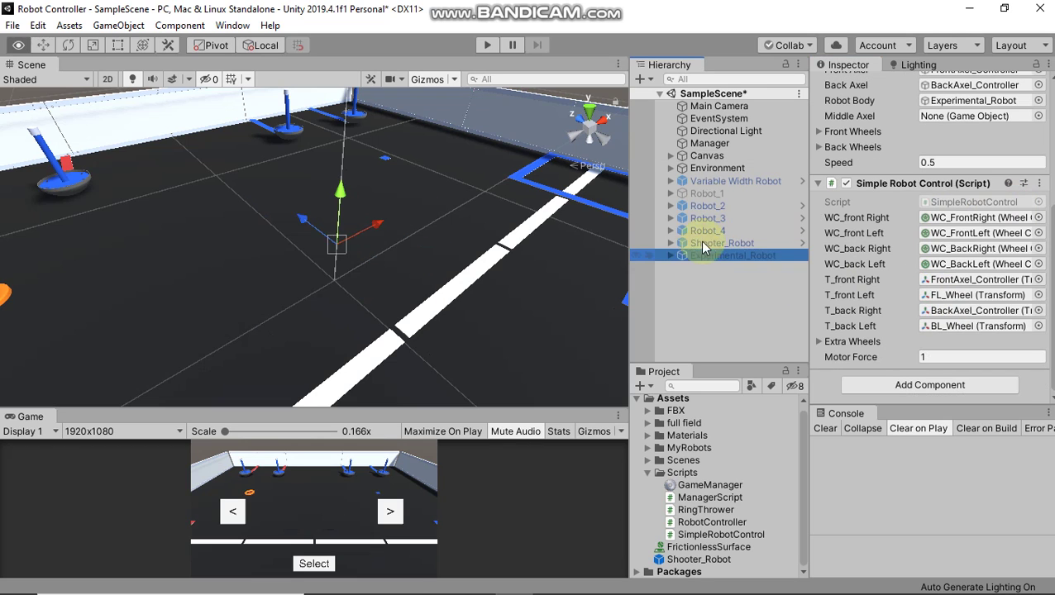
pyautogui.click(706, 194)
pyautogui.hotkey('alt', 'shift', 'a')
pyautogui.click(487, 45)
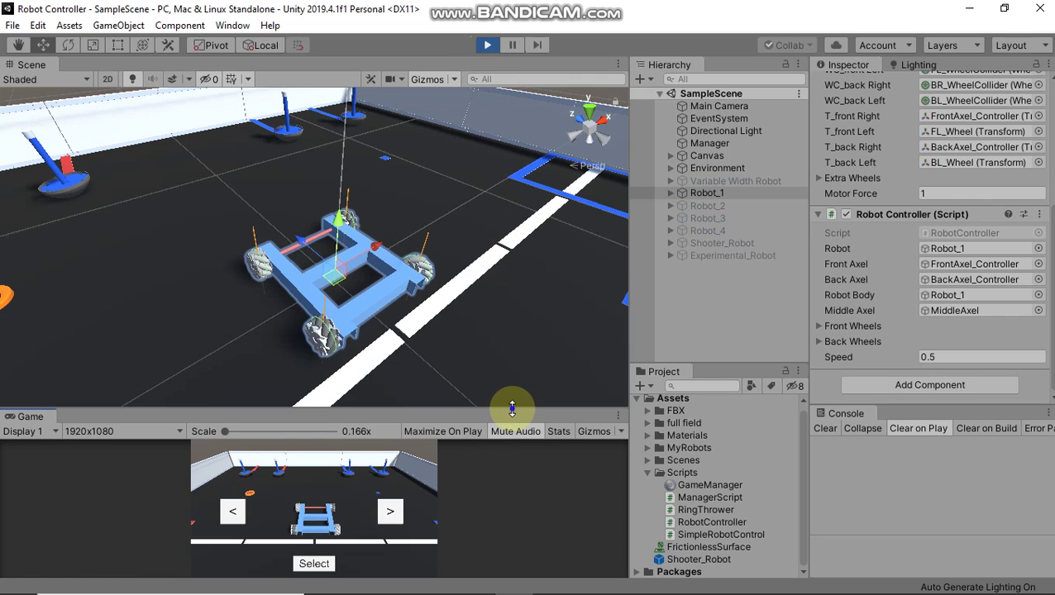
pyautogui.moveTo(314, 408); pyautogui.dragTo(314, 228)
pyautogui.click(490, 425)
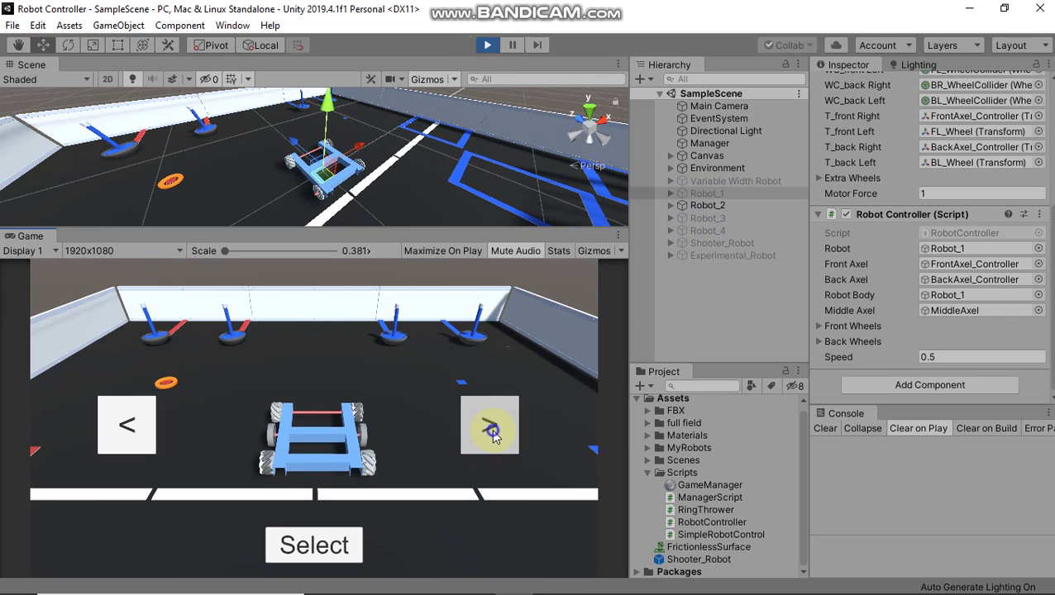
pyautogui.click(491, 432)
pyautogui.click(336, 547)
# Step: Try the Inc/Dec Scale and Axel buttons to adjust robot size and axle spacing
pyautogui.click(142, 521)
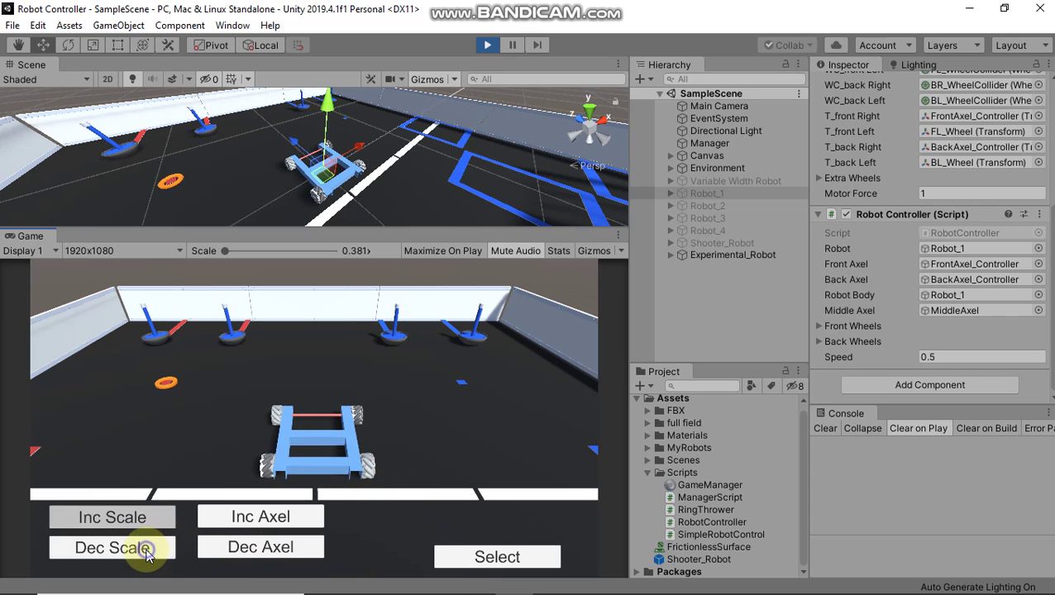
pyautogui.click(146, 552)
pyautogui.click(158, 518)
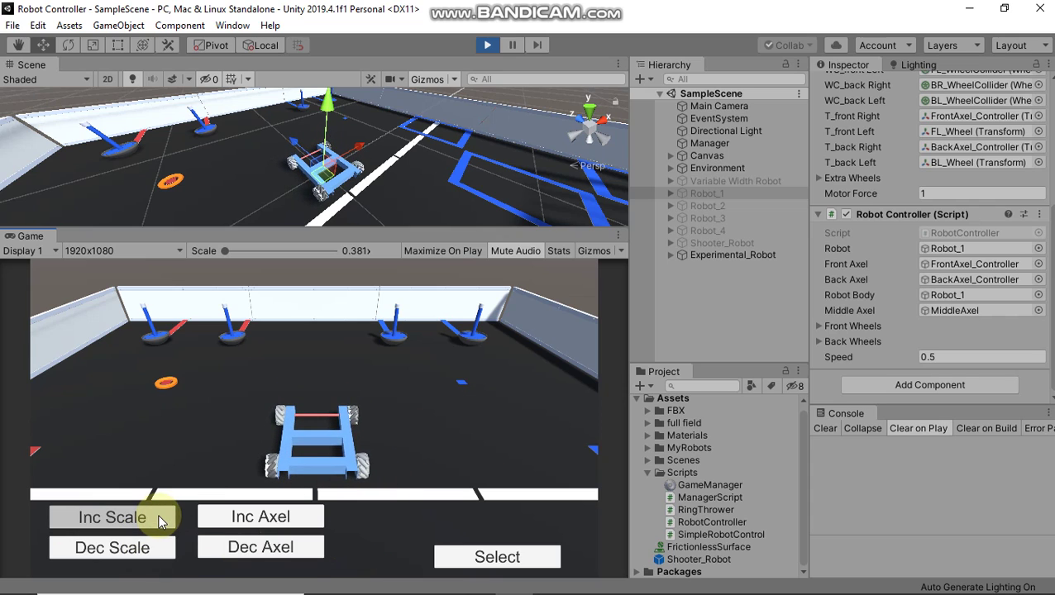
pyautogui.click(245, 548)
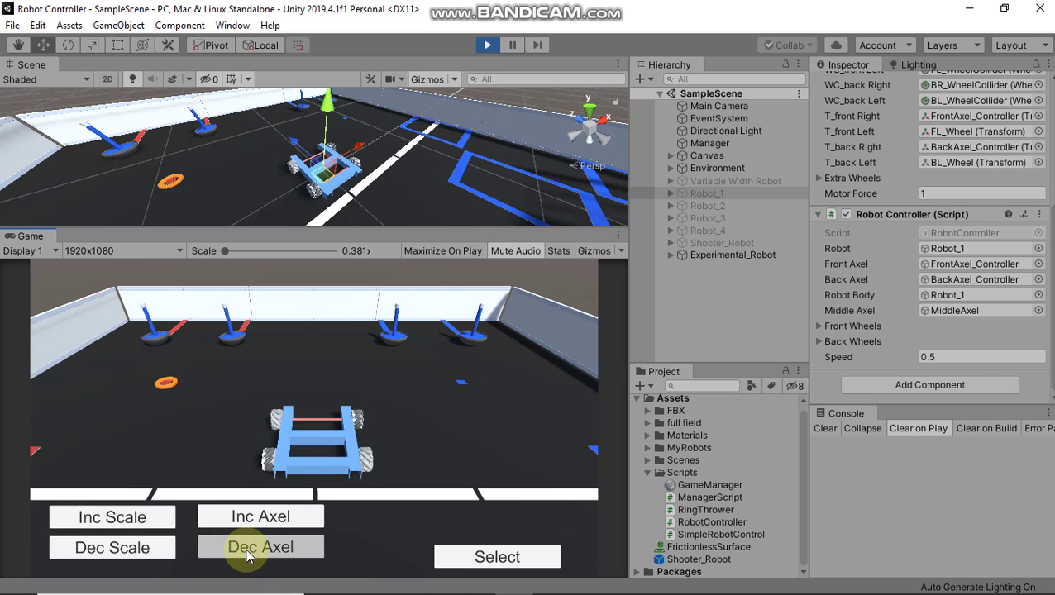
pyautogui.click(260, 526)
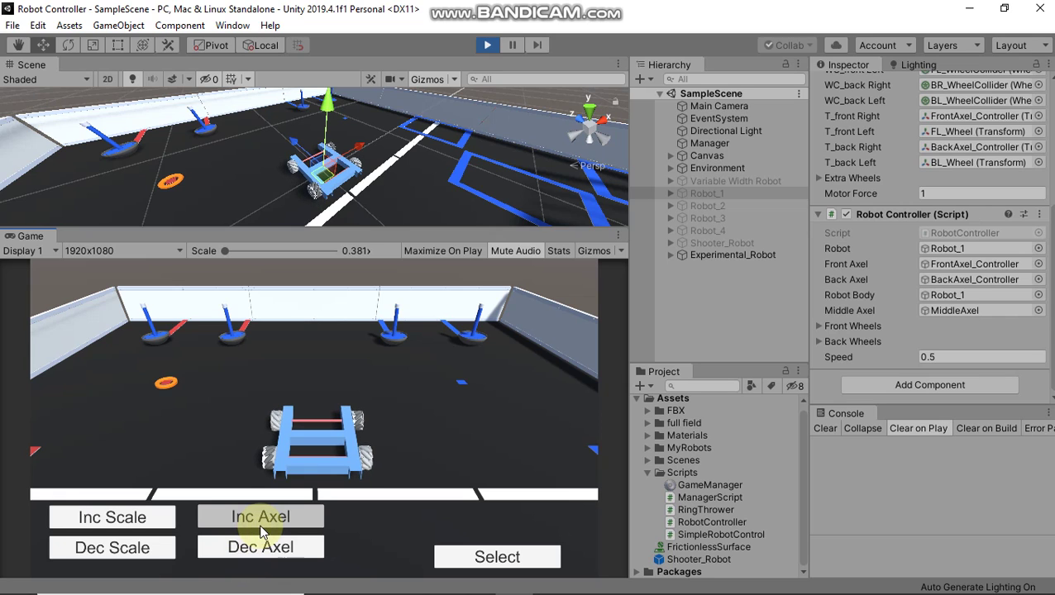
# Step: Confirm the setup, then drive the robot forward, backward, slide both ways and turn left and right
pyautogui.click(484, 557)
pyautogui.click(217, 517)
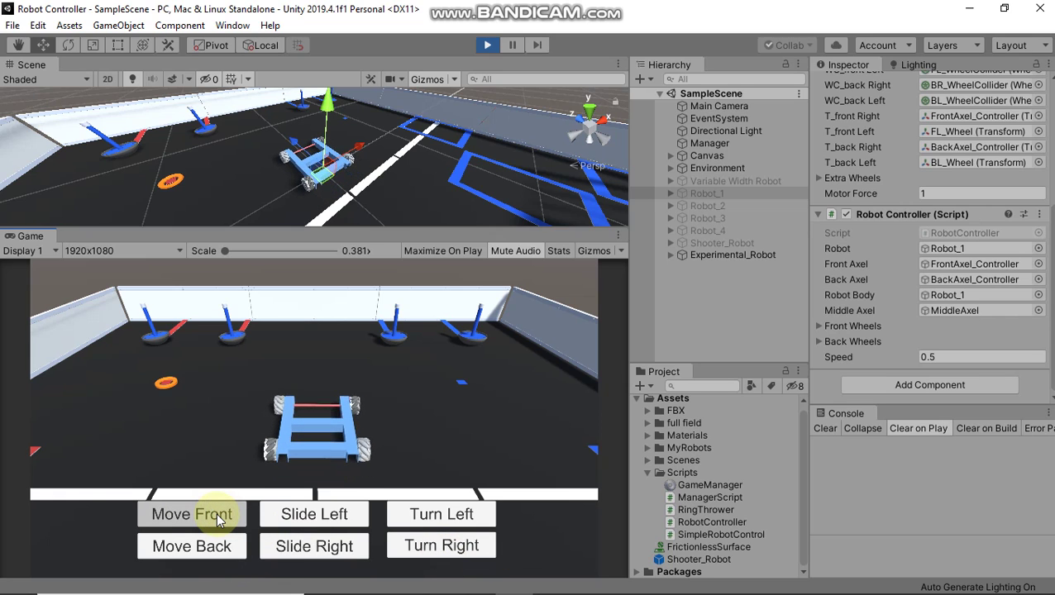
pyautogui.click(224, 552)
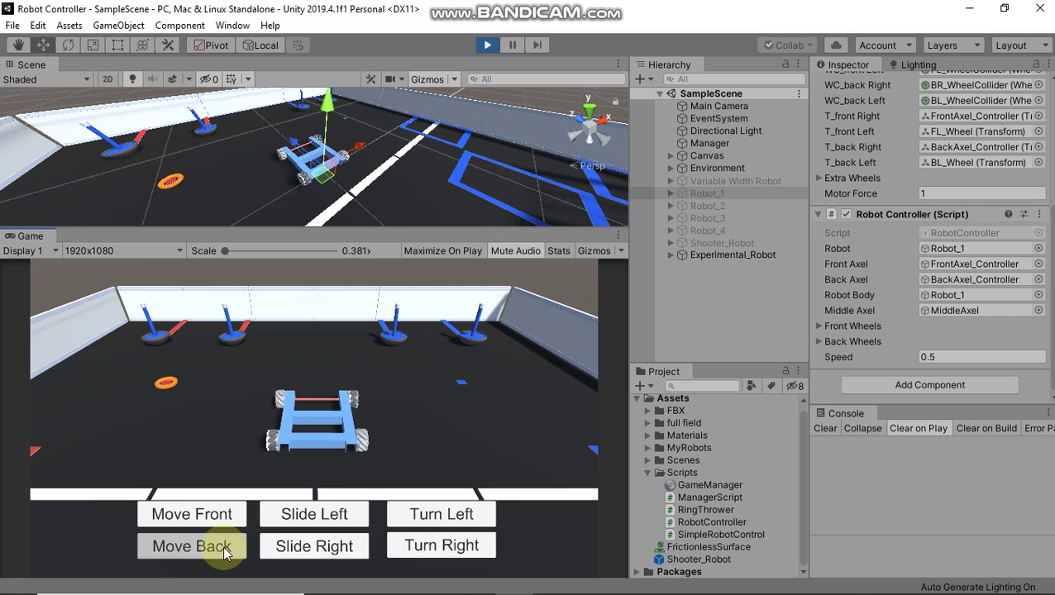
pyautogui.click(358, 551)
pyautogui.click(354, 521)
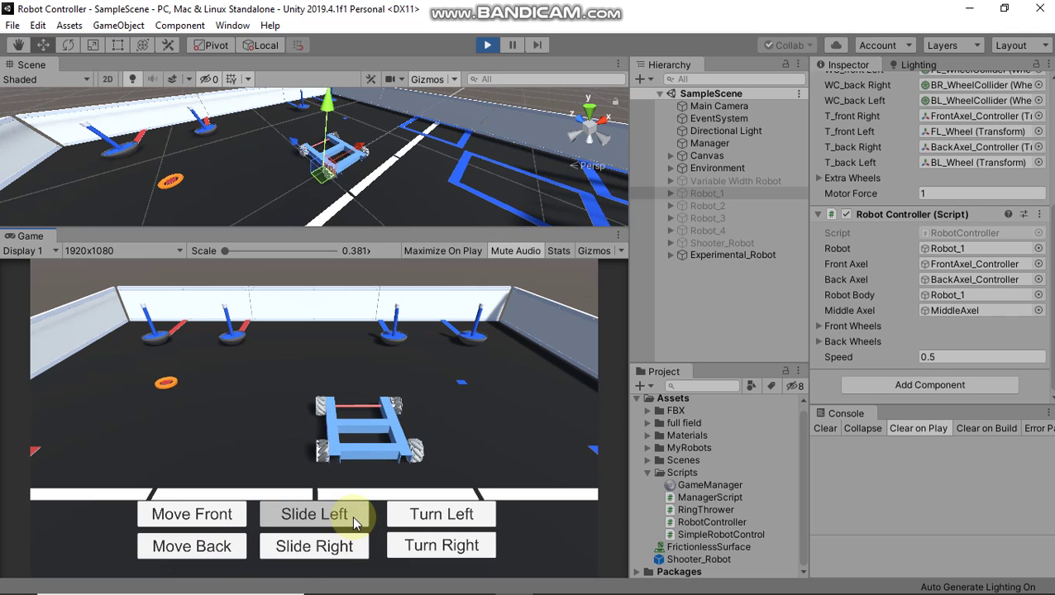
pyautogui.click(456, 517)
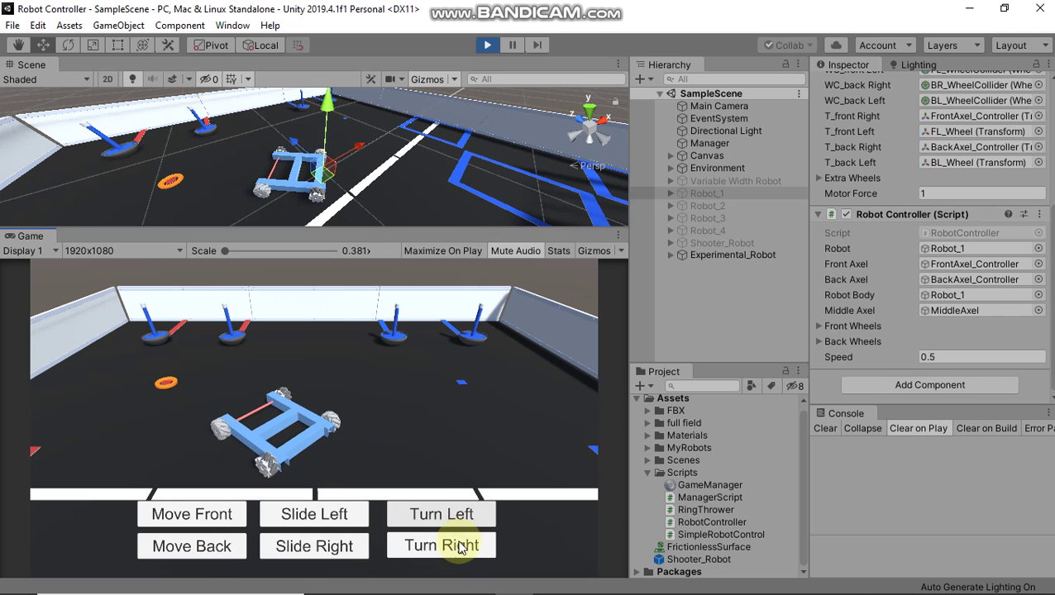
pyautogui.click(461, 548)
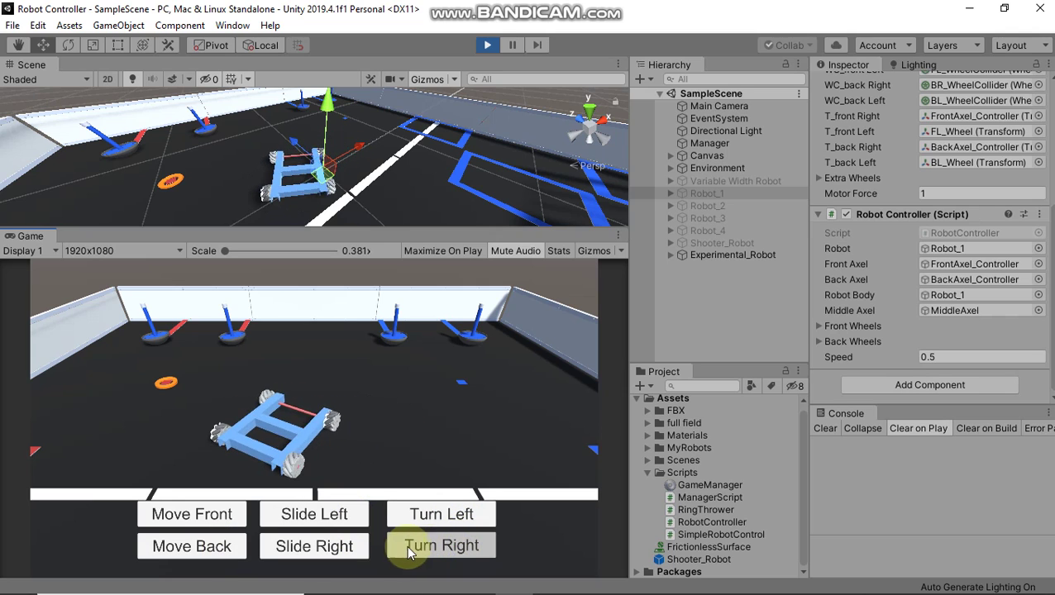
pyautogui.click(229, 514)
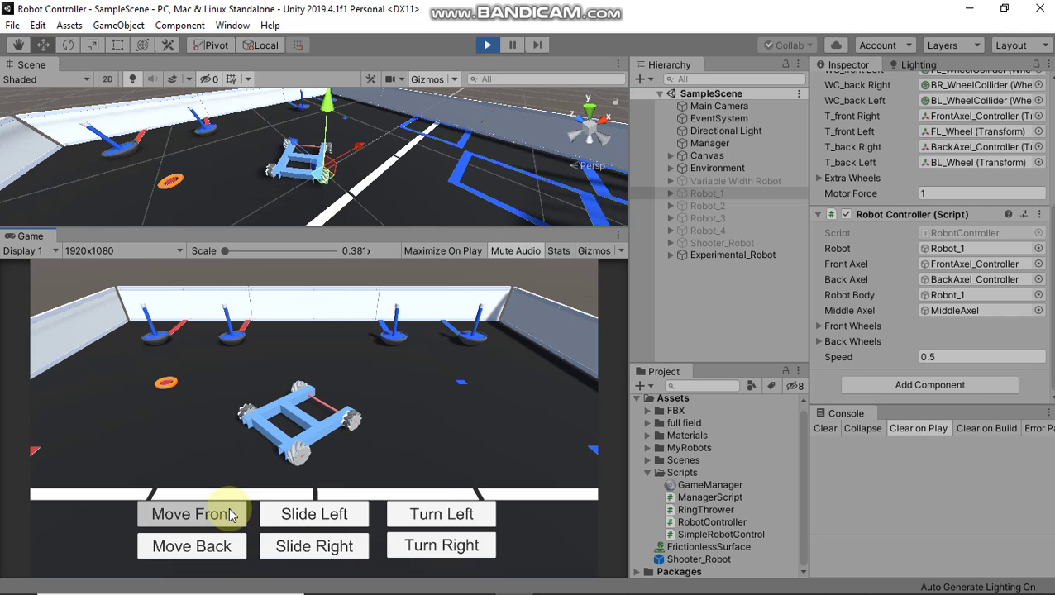